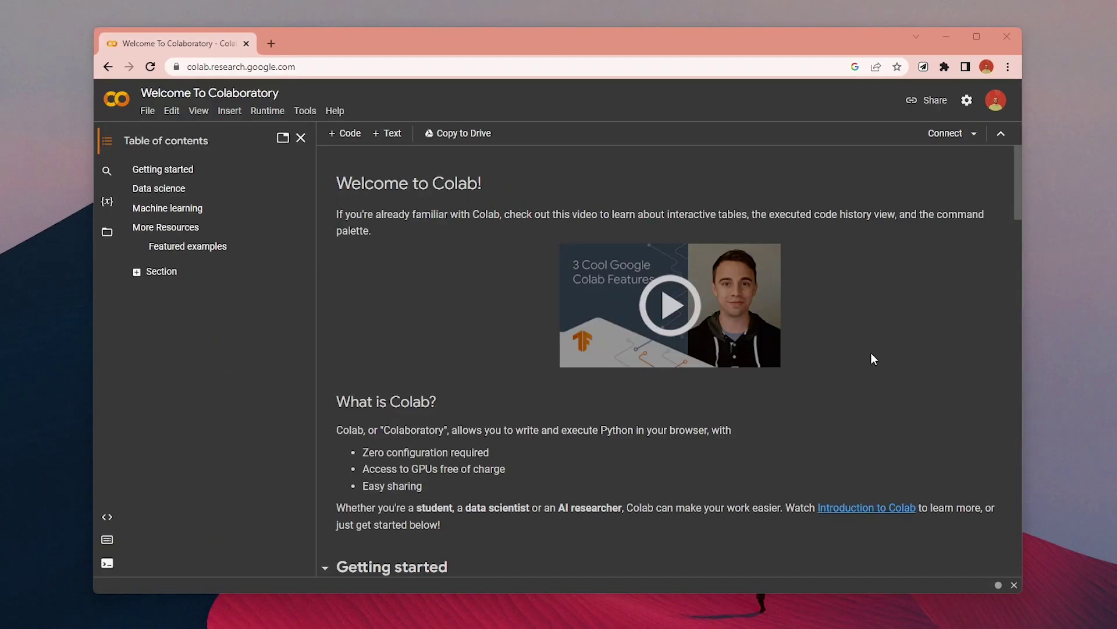
Open the fast_stable_diffusion_AUTOMATIC1111.ipynb notebook in Colab and connect it to a runtime.
middle_click(871, 349)
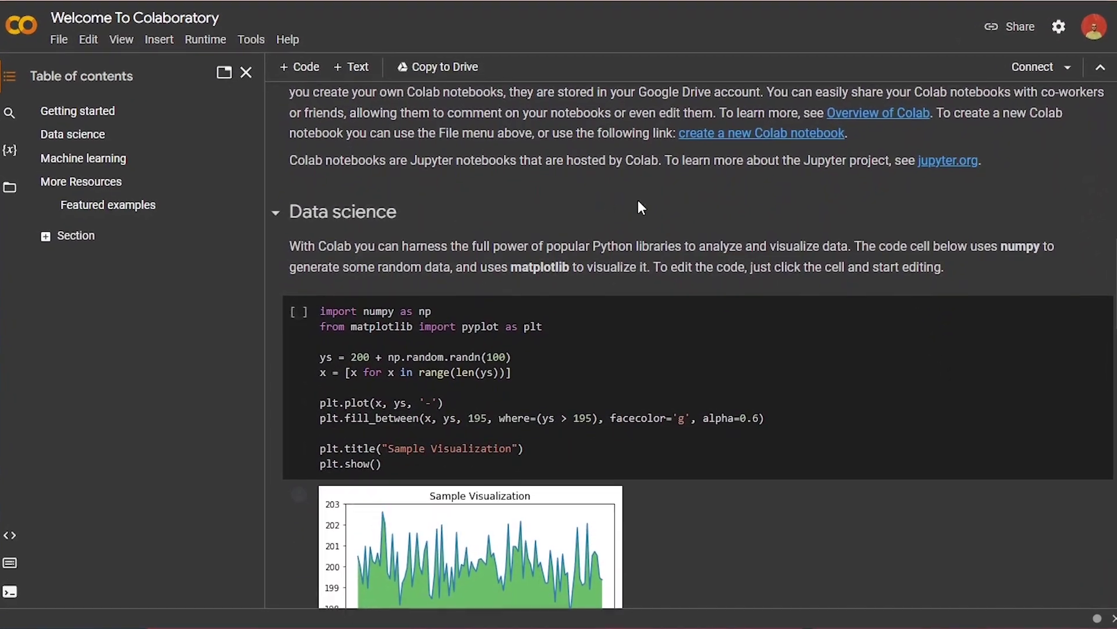
left_click(1031, 68)
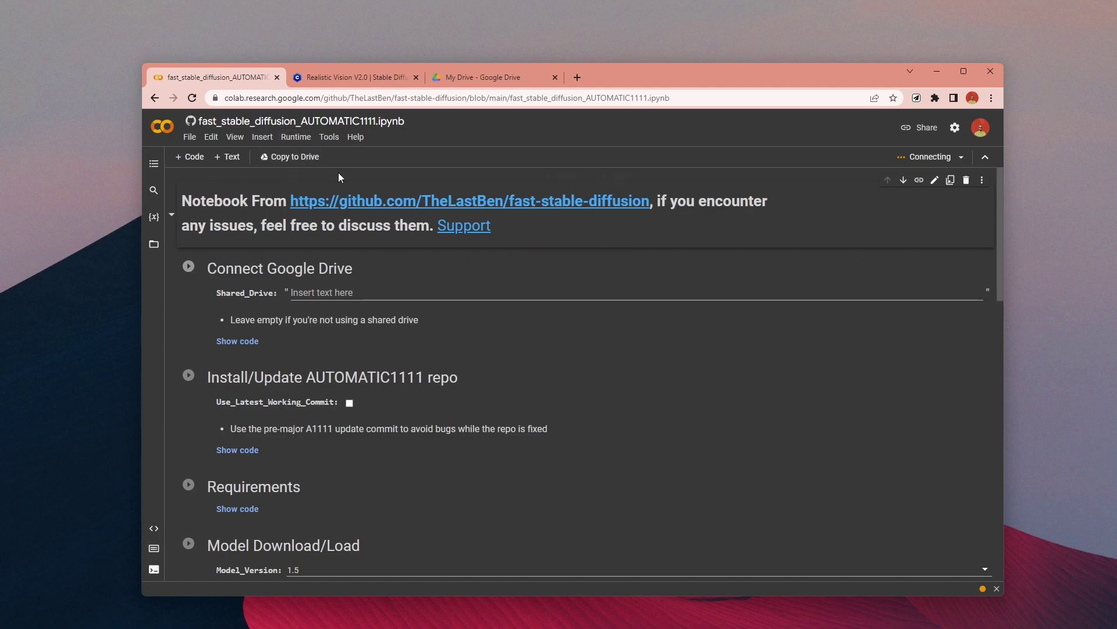
Set the runtime's hardware accelerator to GPU and show the RAM, GPU and disk usage.
left_click(302, 138)
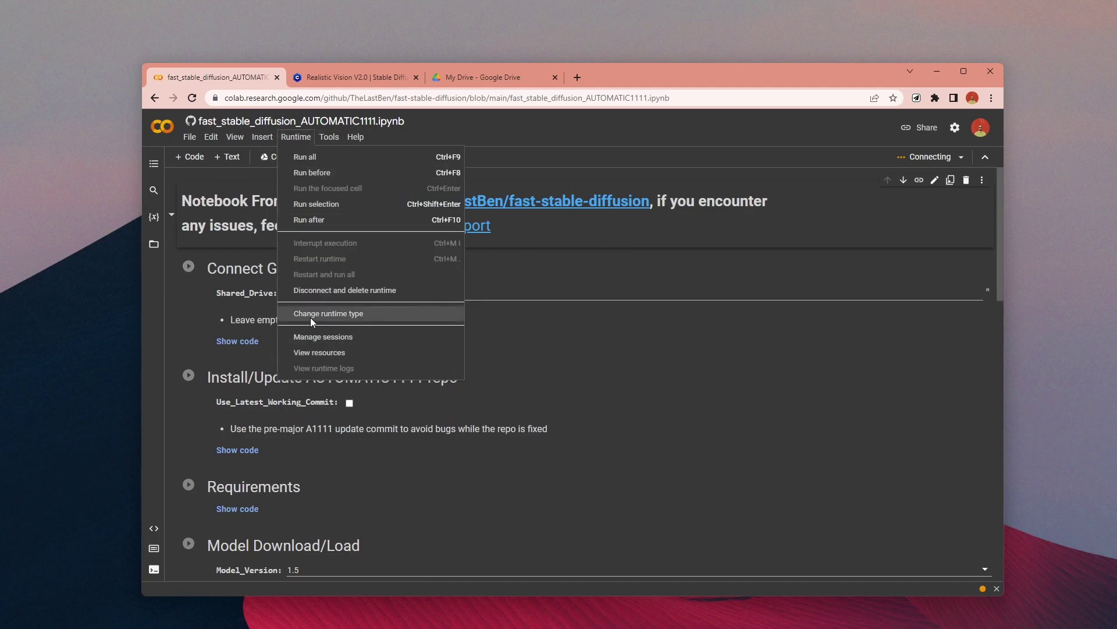
left_click(318, 314)
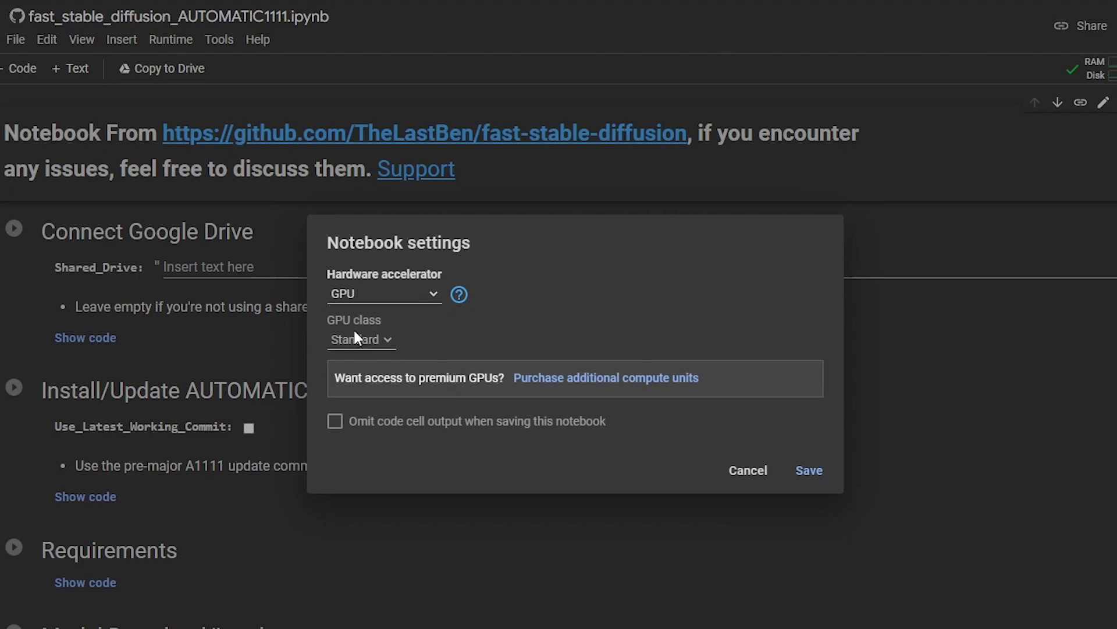
left_click(807, 471)
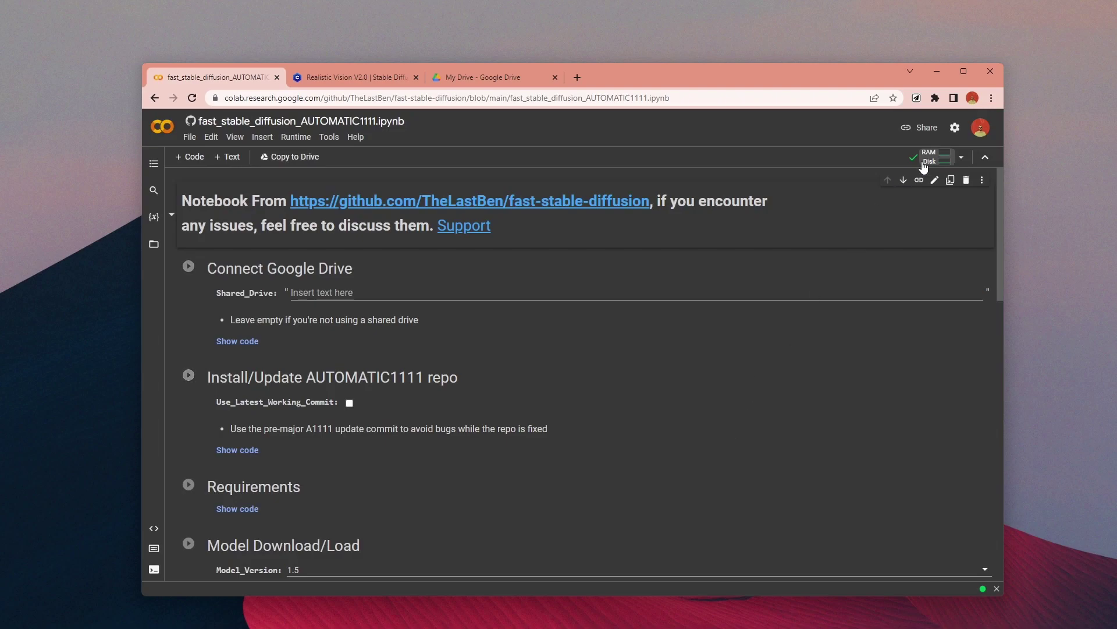
left_click(923, 165)
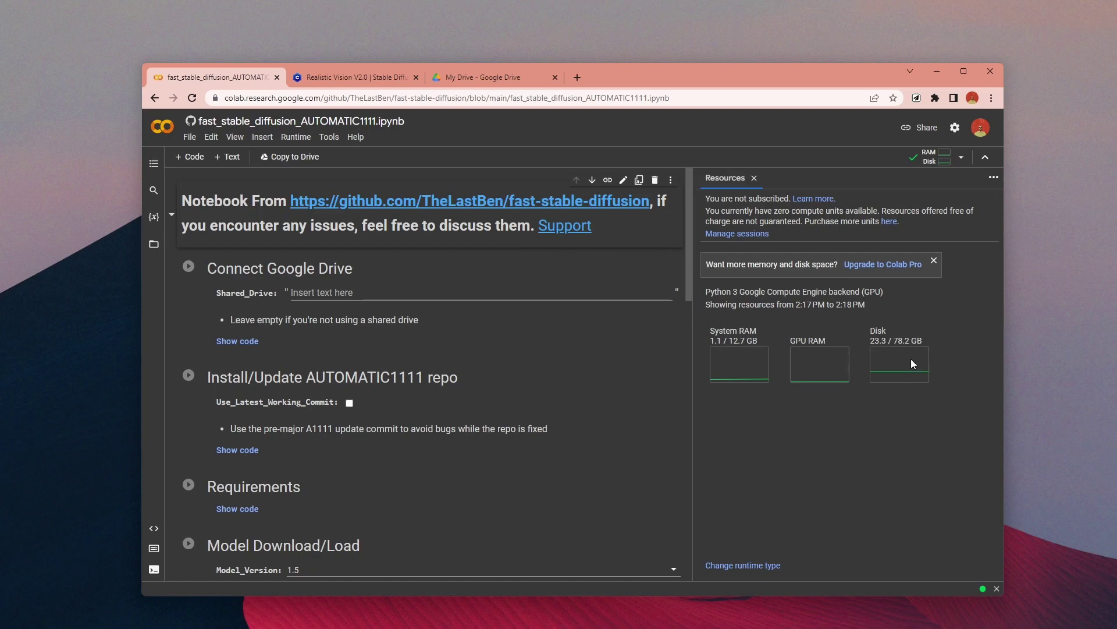
Review the Colab Pro pricing, including 100 compute units per month, then close the Resources panel.
left_click(892, 265)
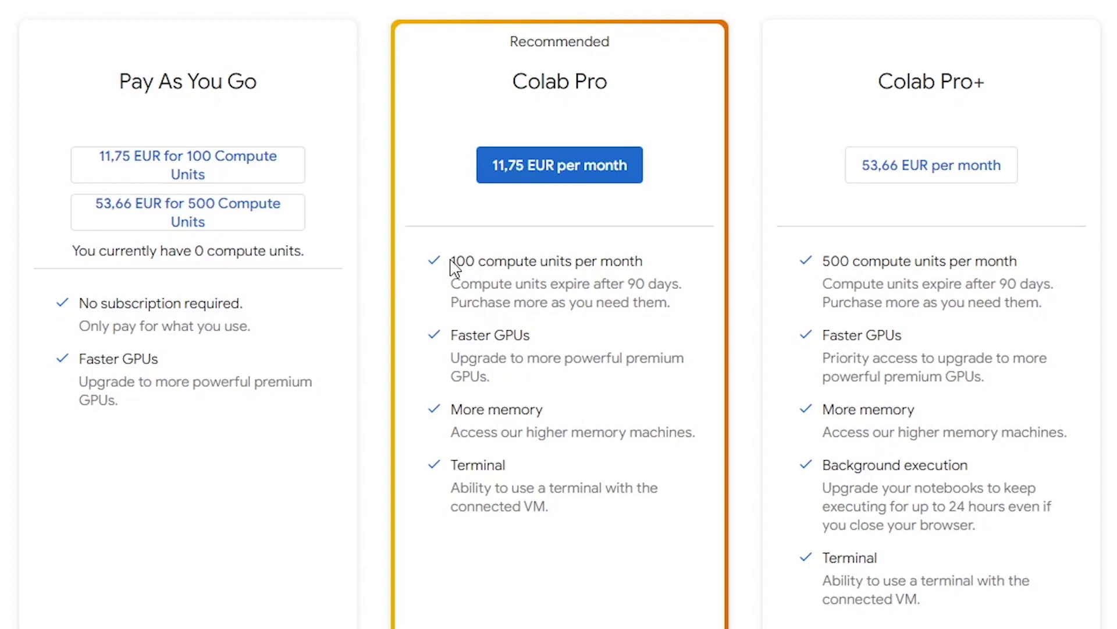
left_click_drag(507, 284, 630, 281)
left_click(632, 282)
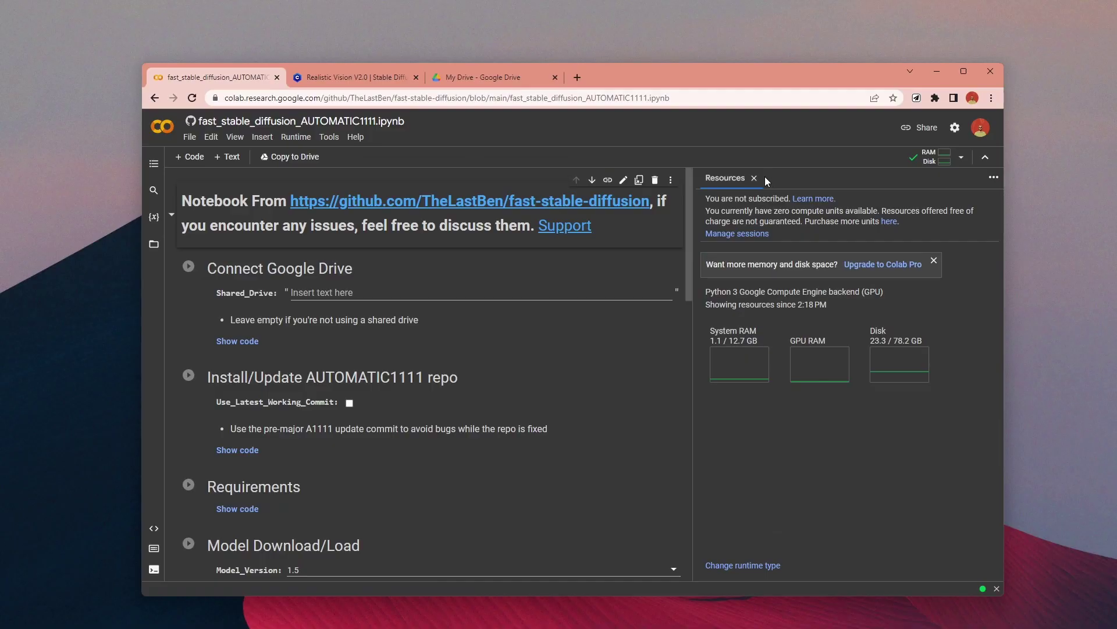
left_click(756, 178)
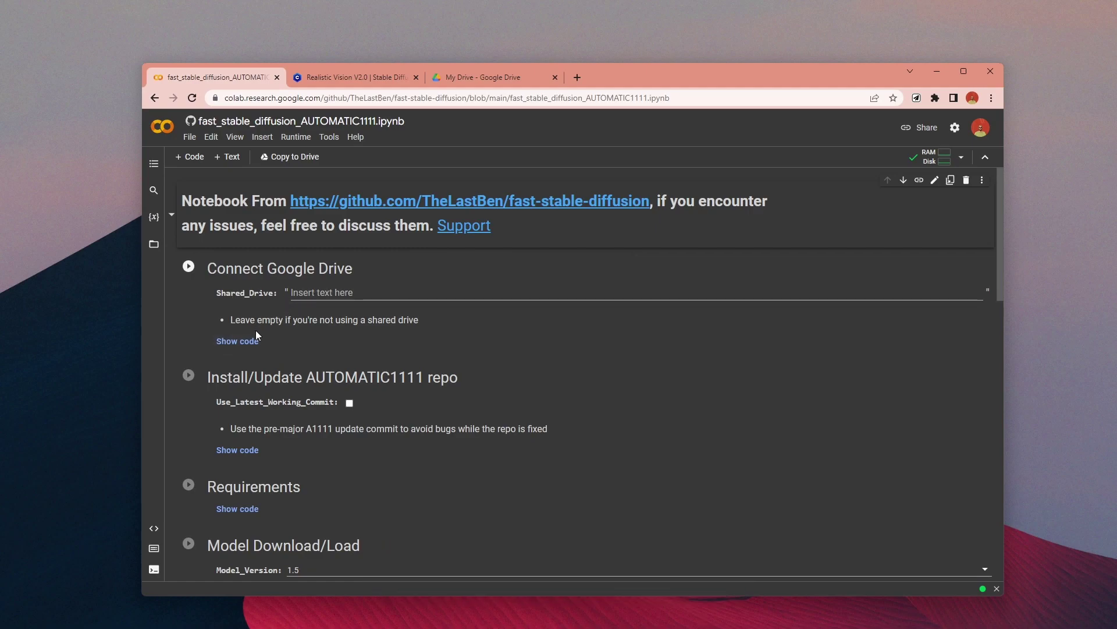
left_click(237, 340)
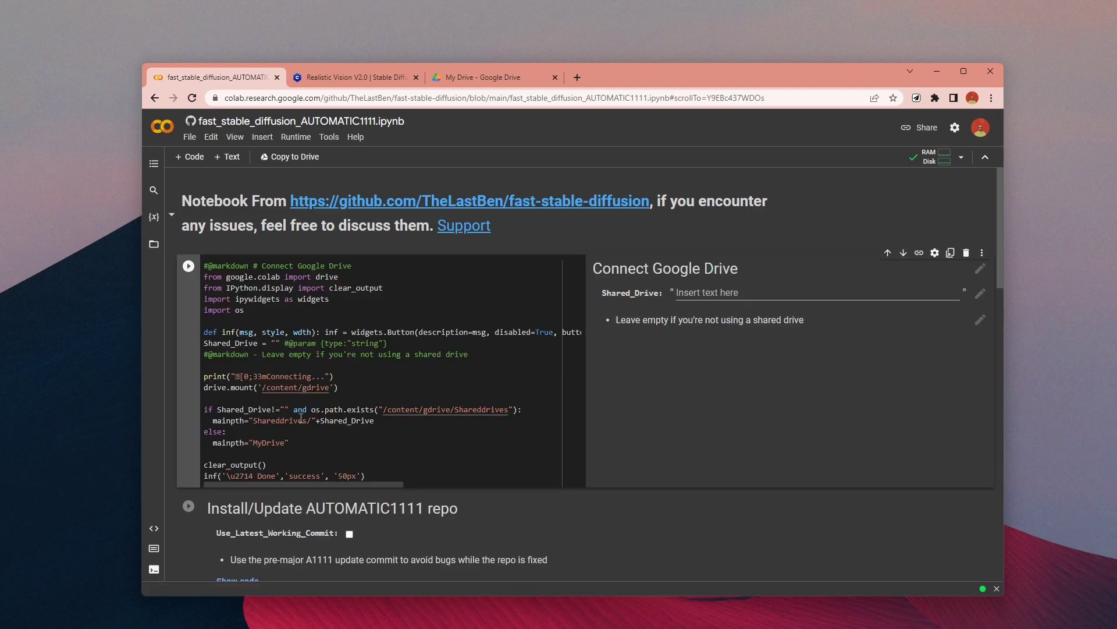
scroll(300, 415, "down", 1)
scroll(302, 332, "up", 1)
left_click(984, 253)
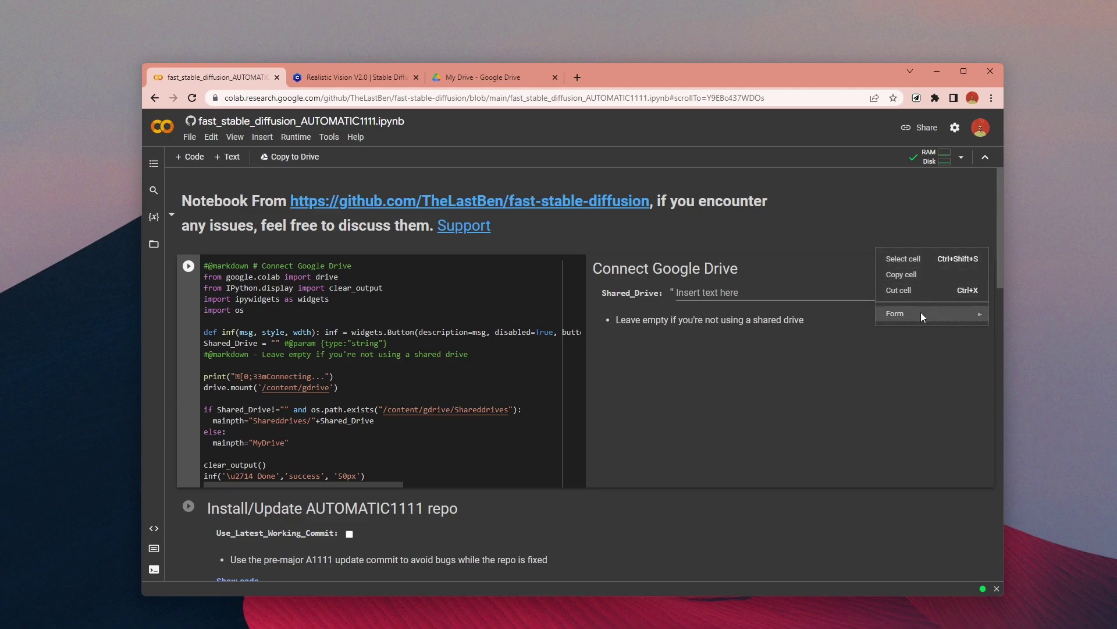
Run the Connect Google Drive cell despite the warning and allow the chosen account's Drive access.
mouse_move(921, 311)
left_click(774, 349)
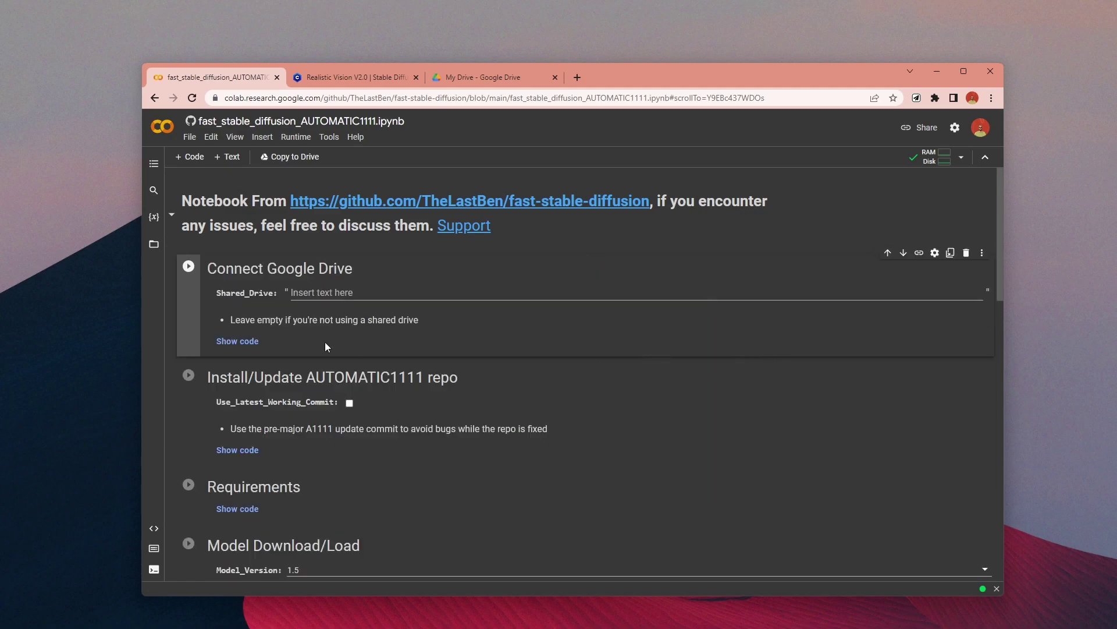
left_click(189, 268)
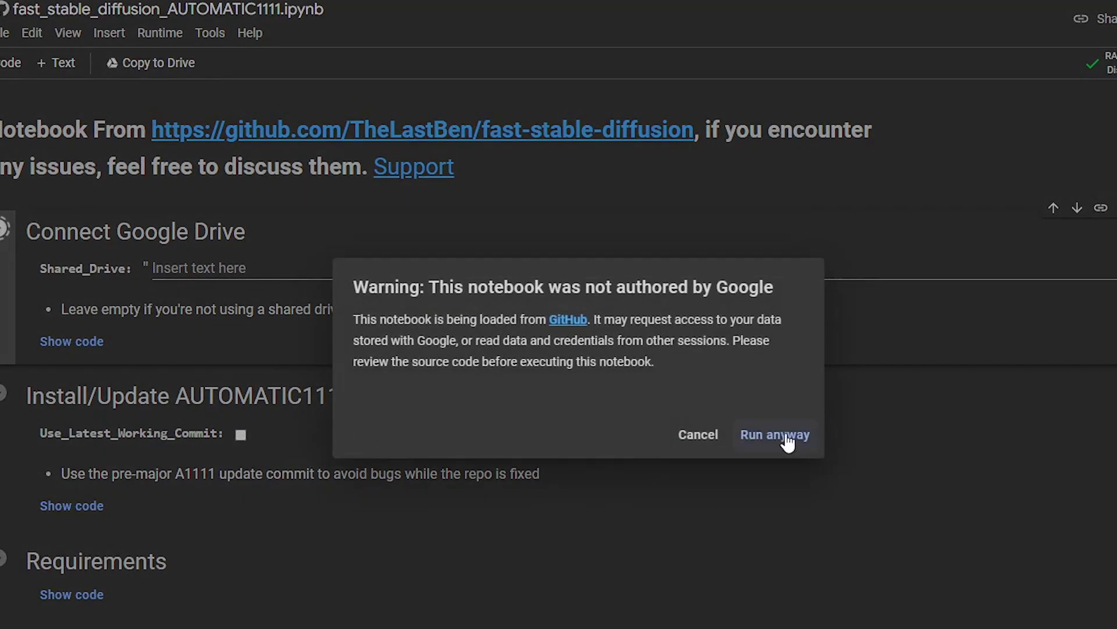
left_click(748, 441)
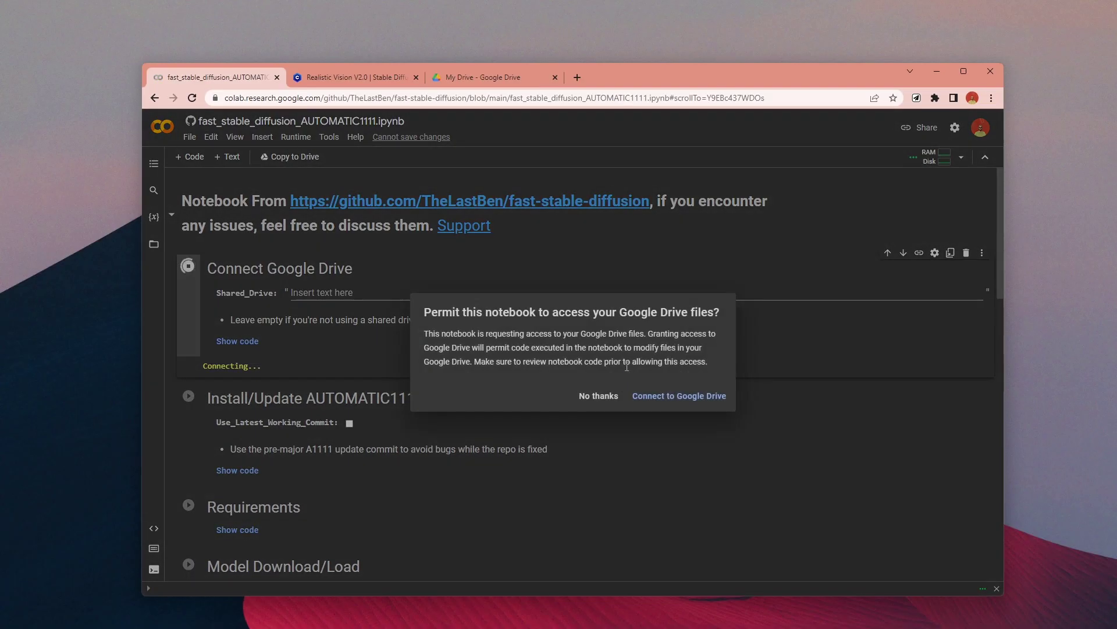
left_click(699, 402)
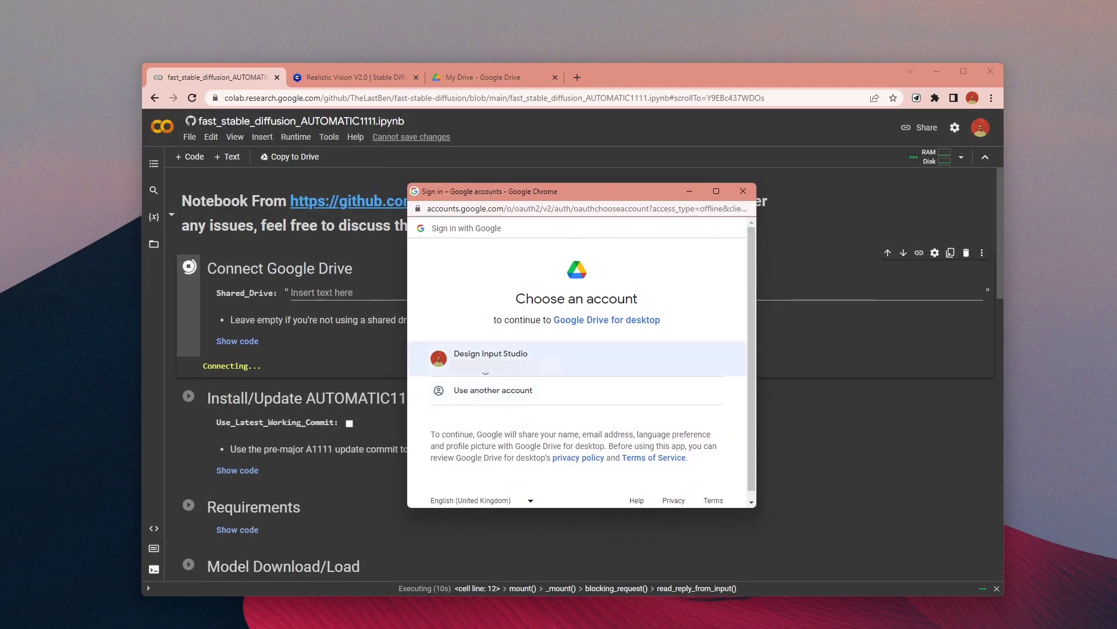
left_click(485, 363)
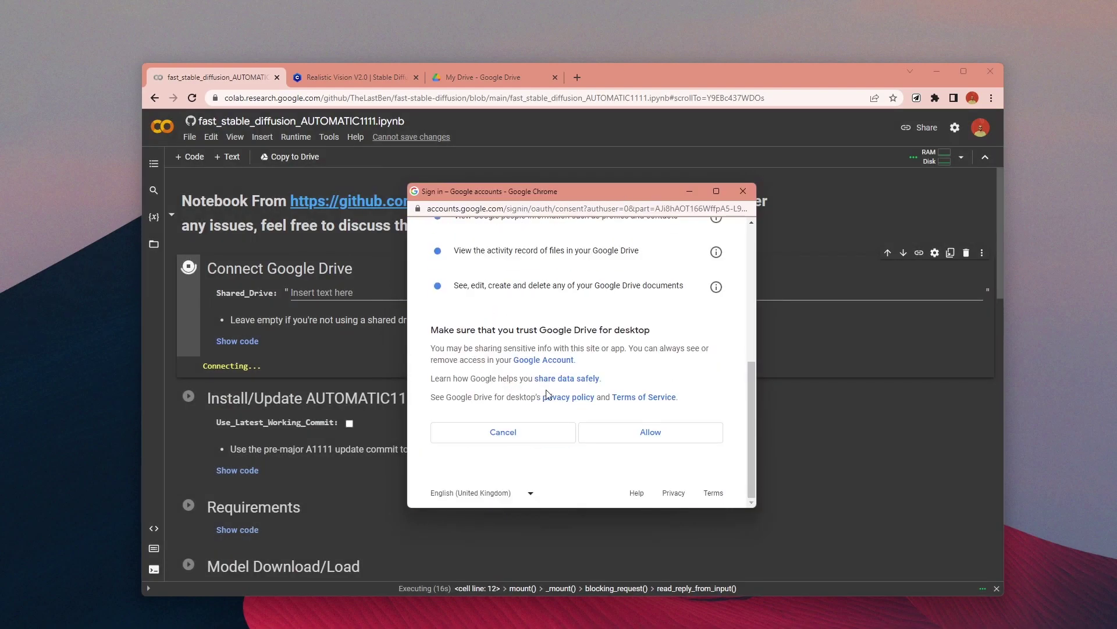
left_click(640, 427)
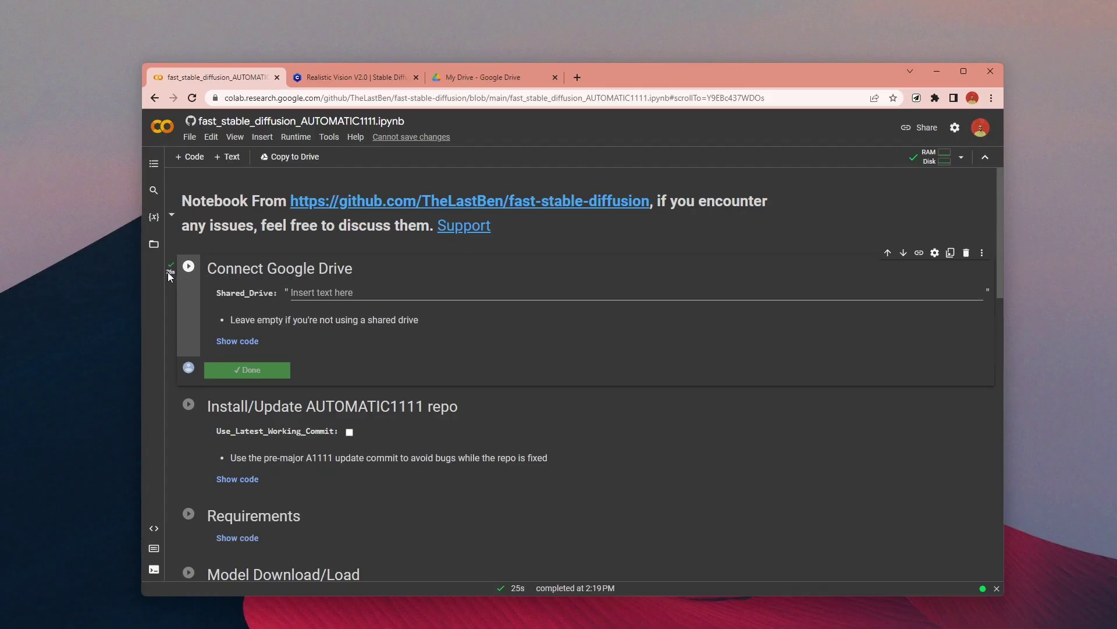
Run the Install/Update AUTOMATIC1111 repo cell, then the Requirements cell.
scroll(326, 354, "down", 3)
left_click(502, 314)
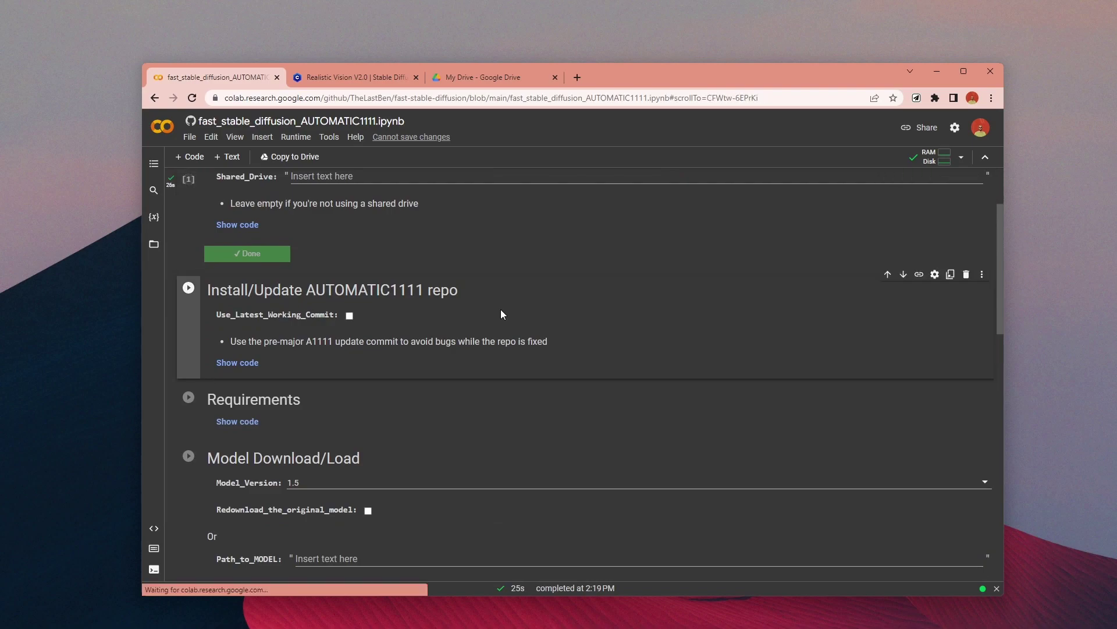
key("ctrl+Return")
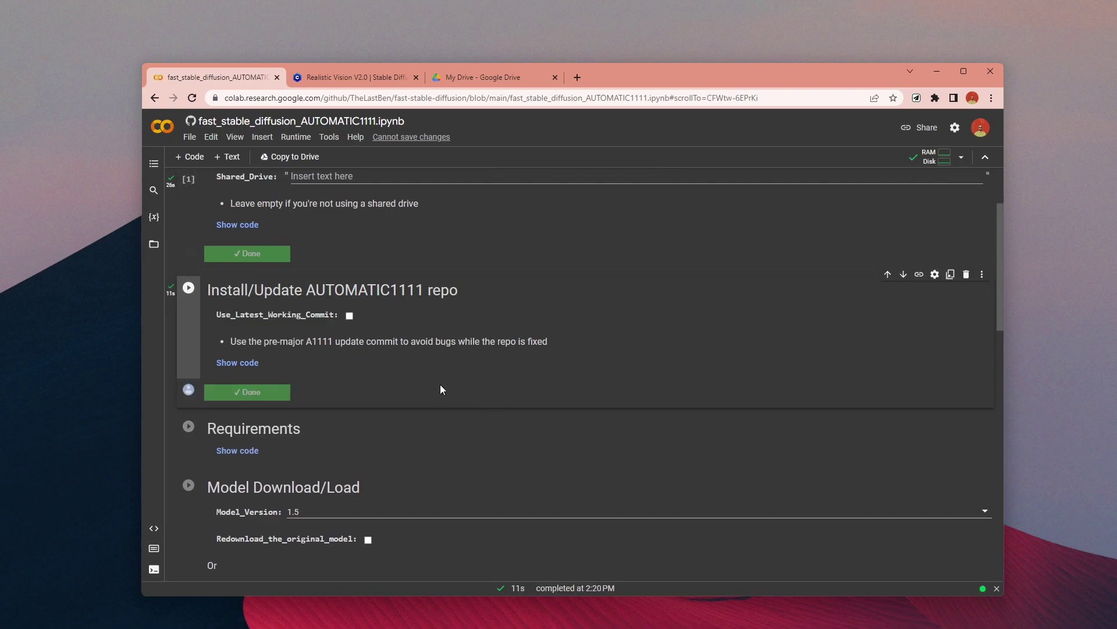
scroll(240, 350, "down", 2)
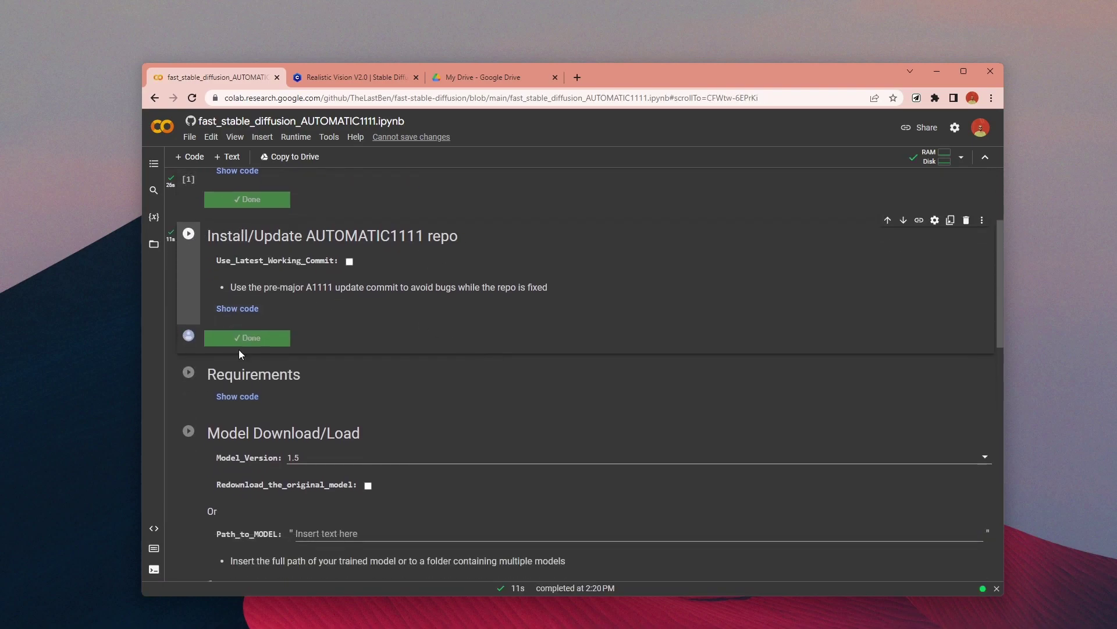
left_click(342, 321)
key("ctrl+Return")
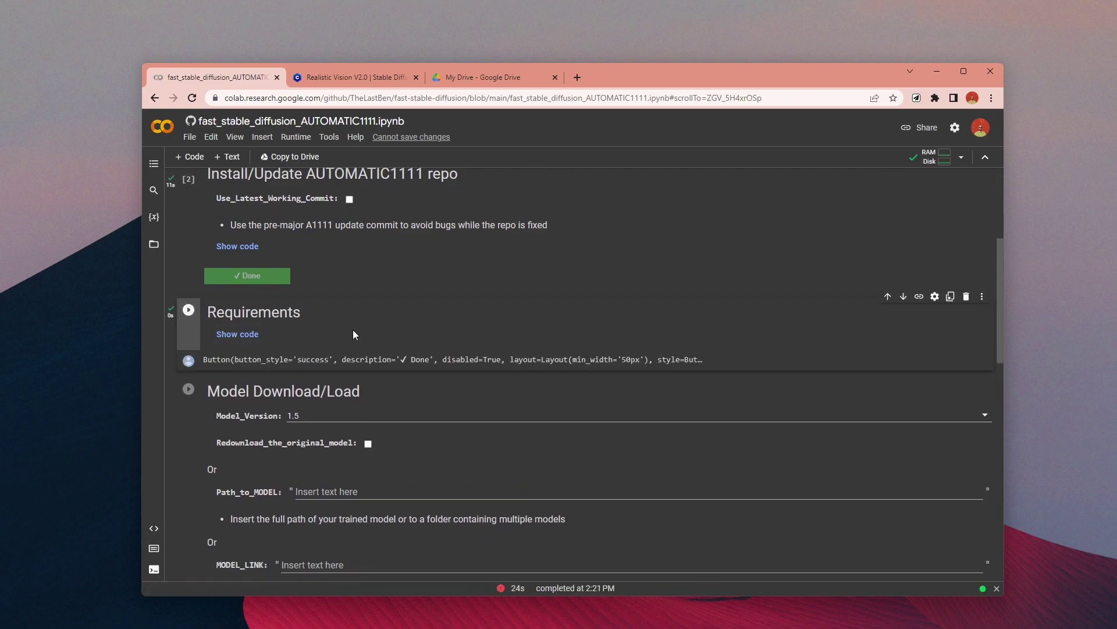
scroll(353, 329, "down", 2)
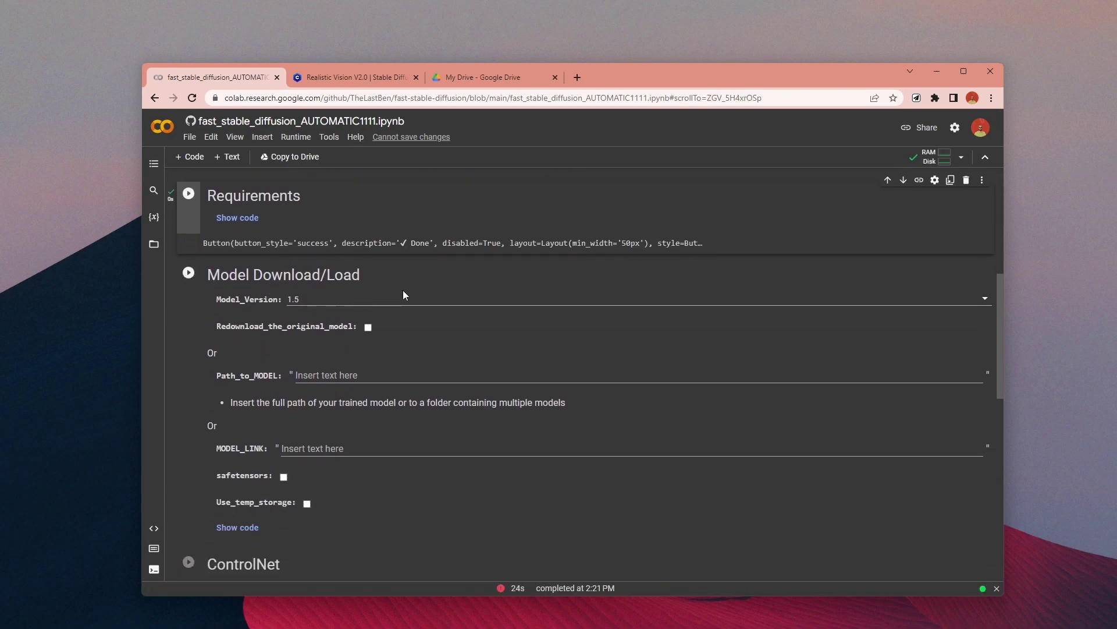
Check the available model versions and the Realistic Vision model page in the other tab.
left_click(314, 298)
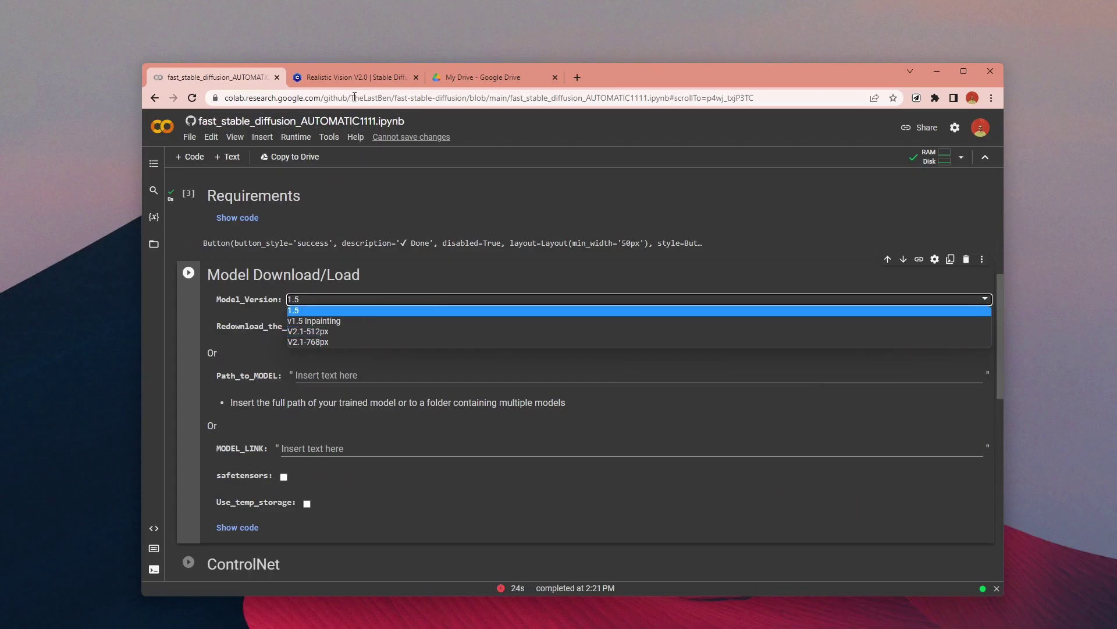
left_click(352, 79)
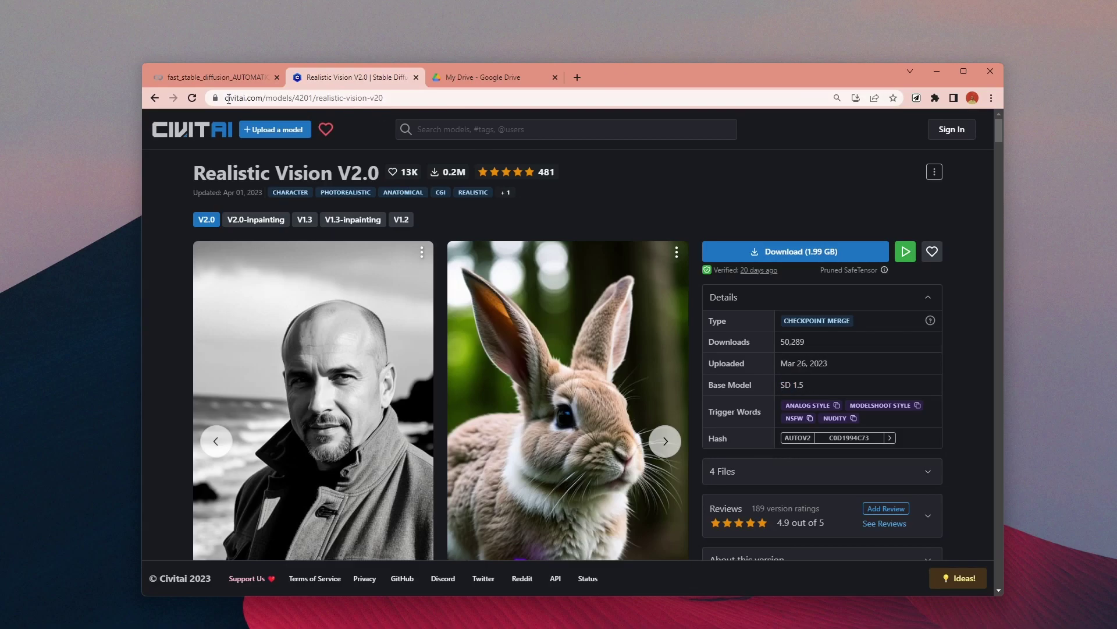
left_click(215, 77)
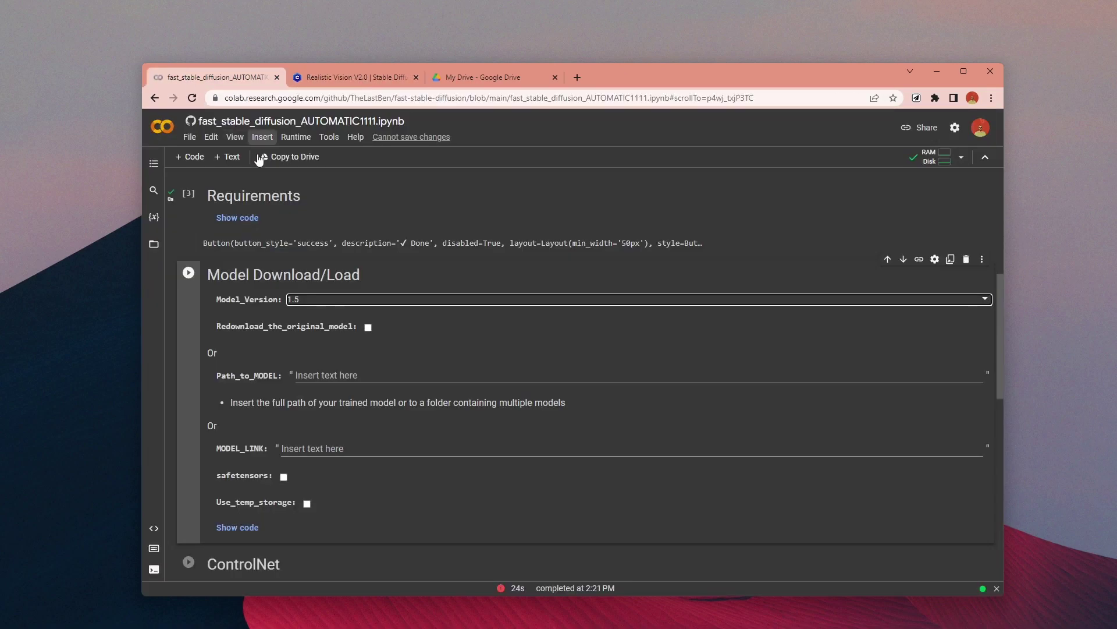
Keep Model_Version at 1.5 and run the Model Download/Load cell.
left_click(314, 298)
left_click(319, 314)
scroll(319, 309, "down", 2)
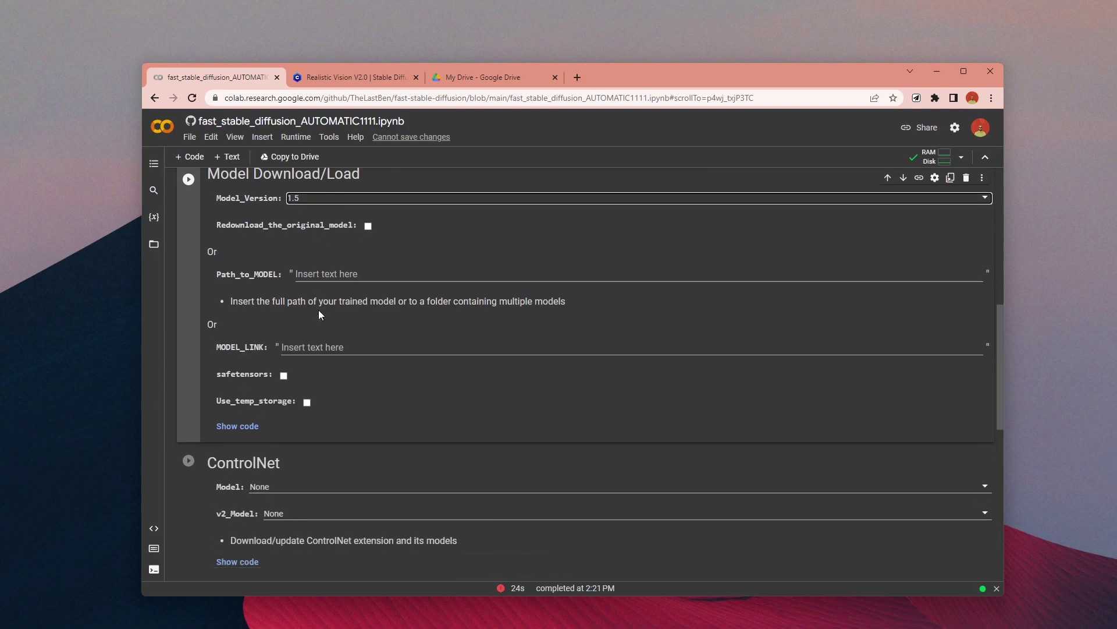
scroll(326, 312, "up", 2)
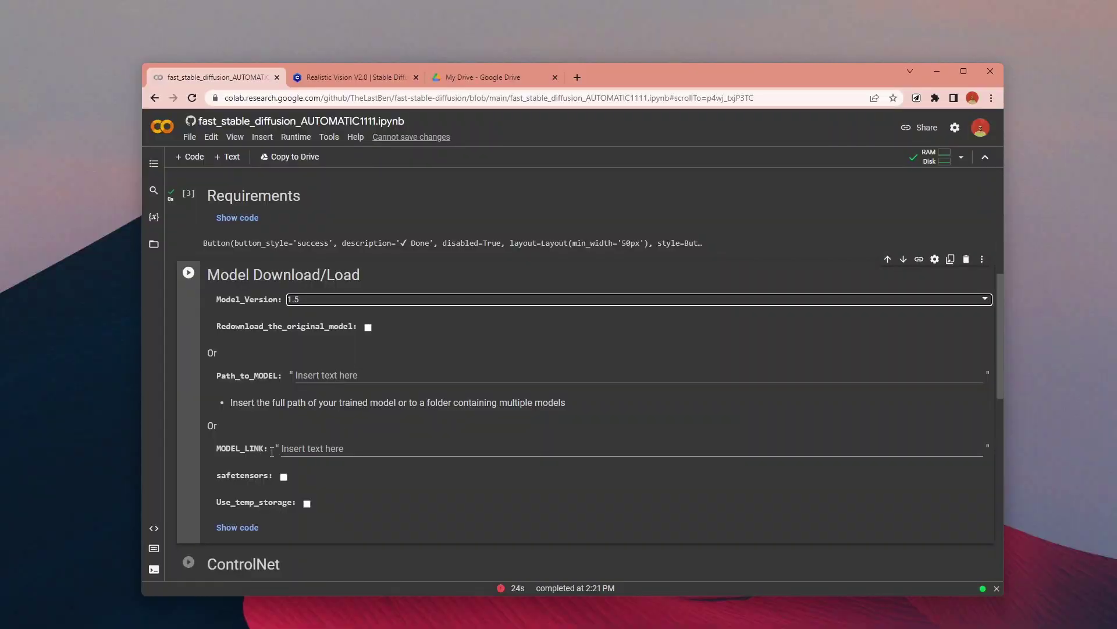
key("shift+Return")
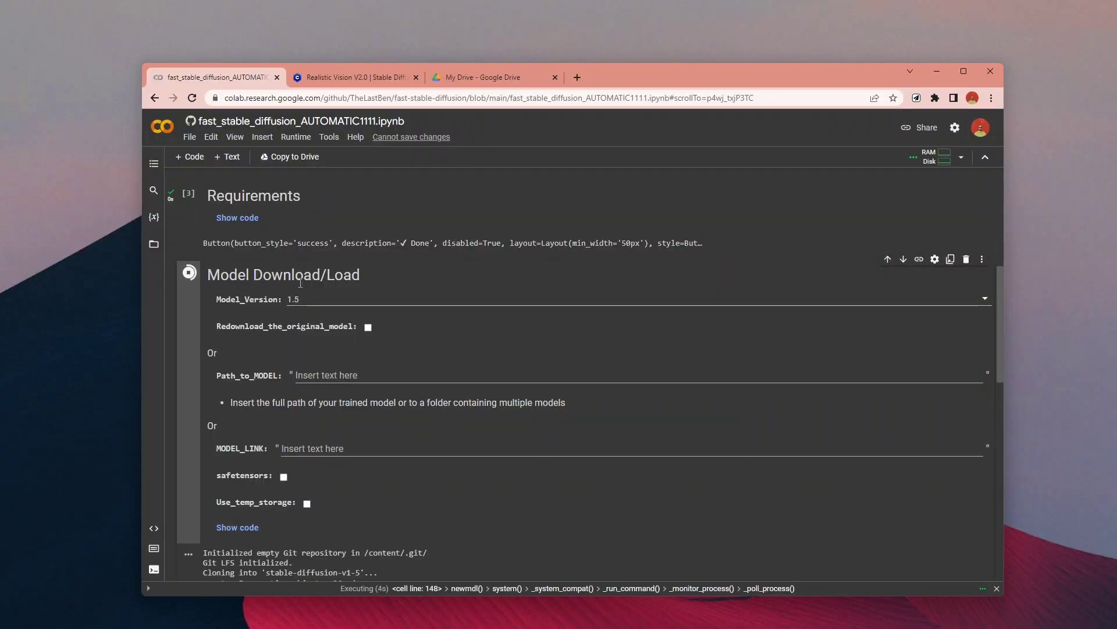
scroll(666, 463, "down", 1)
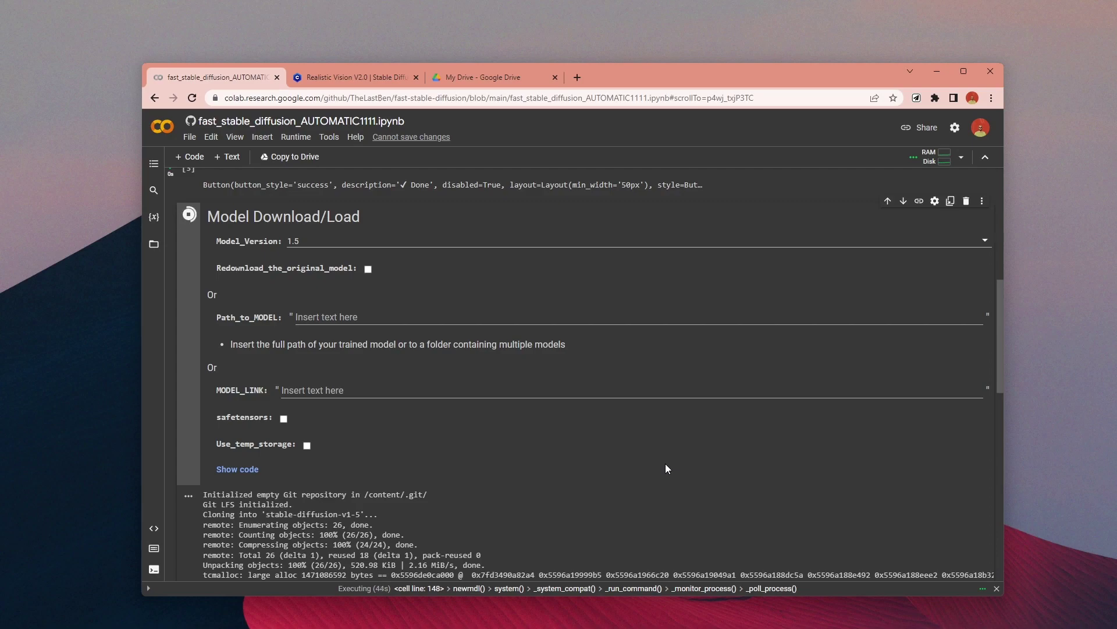
Confirm model.ckpt in gdrive/MyDrive/sd/stable-diffusion-webui/models/Stable-diffusion and open the ControlNet Model list.
left_click(154, 244)
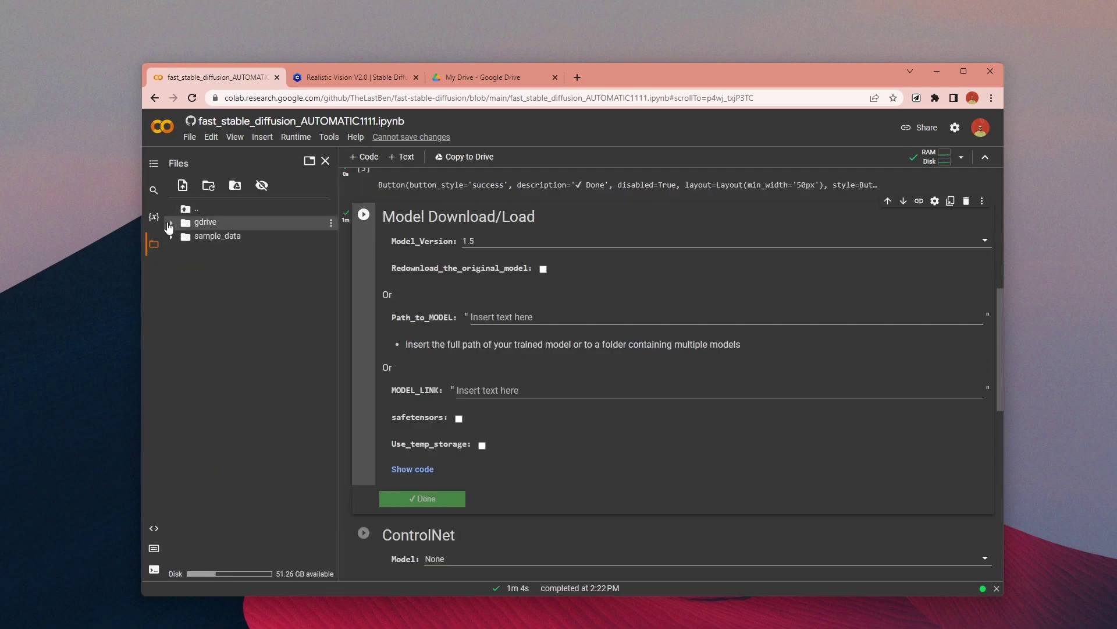
left_click(170, 223)
left_click(201, 236)
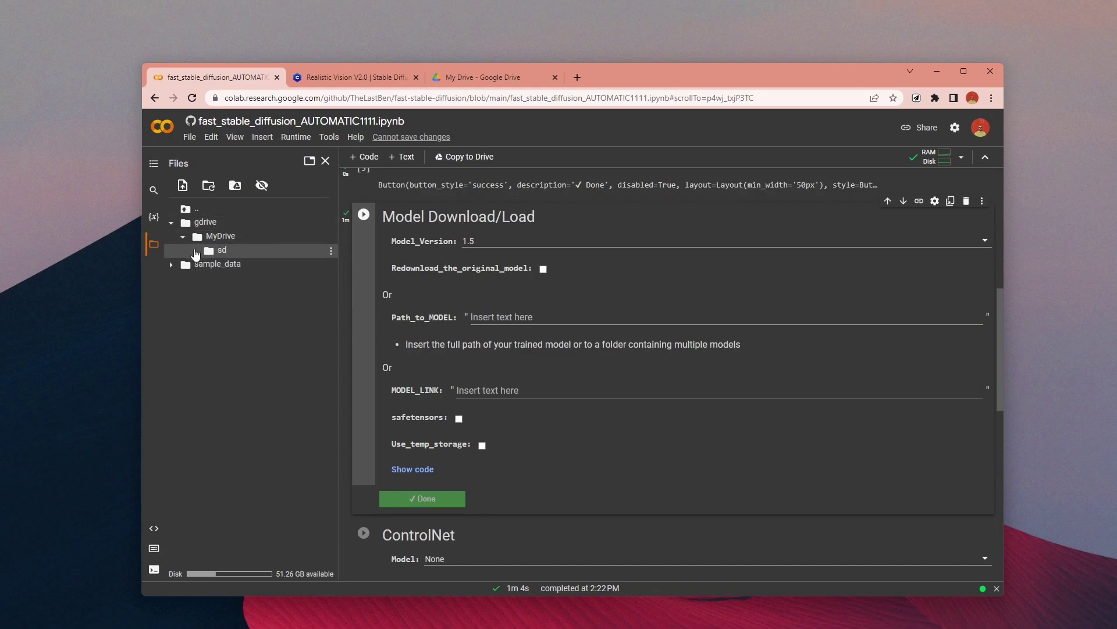
left_click(206, 250)
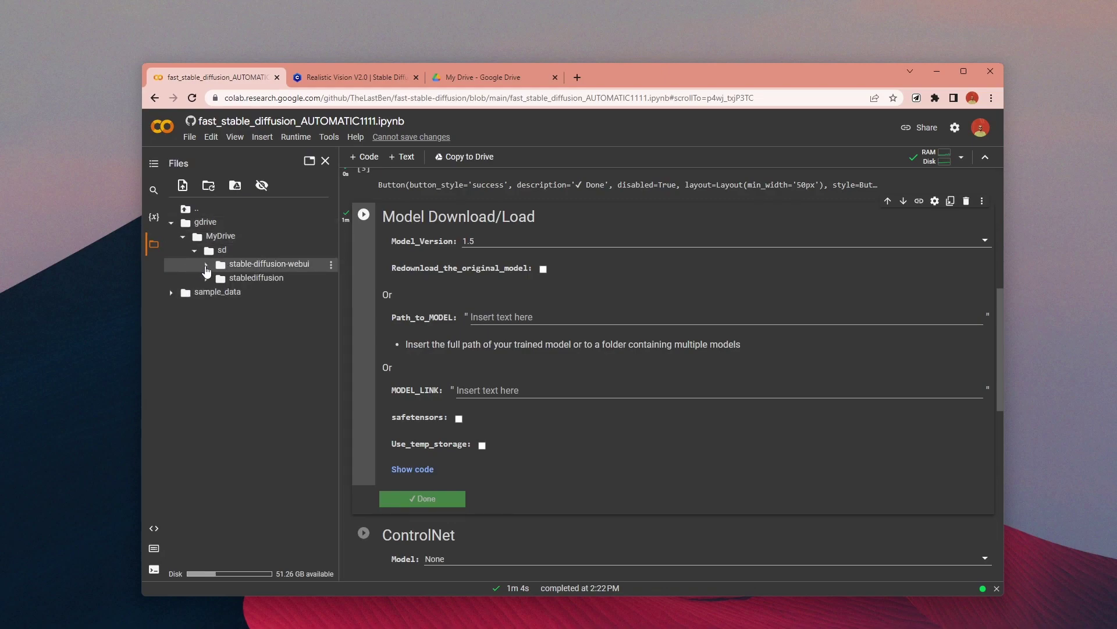
scroll(232, 284, "down", 2)
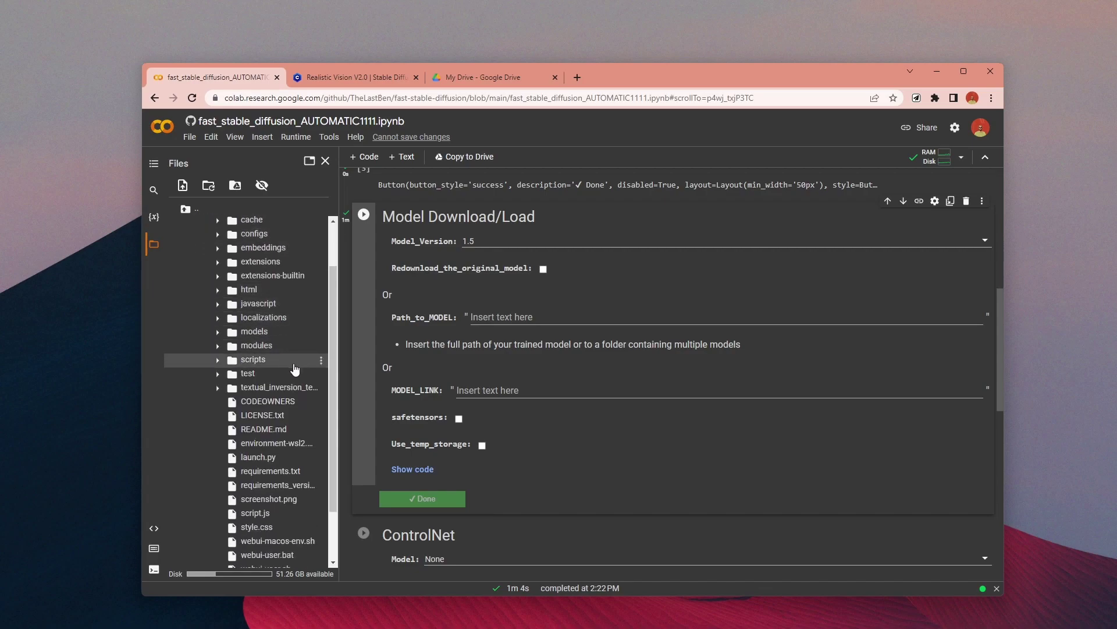
left_click(231, 332)
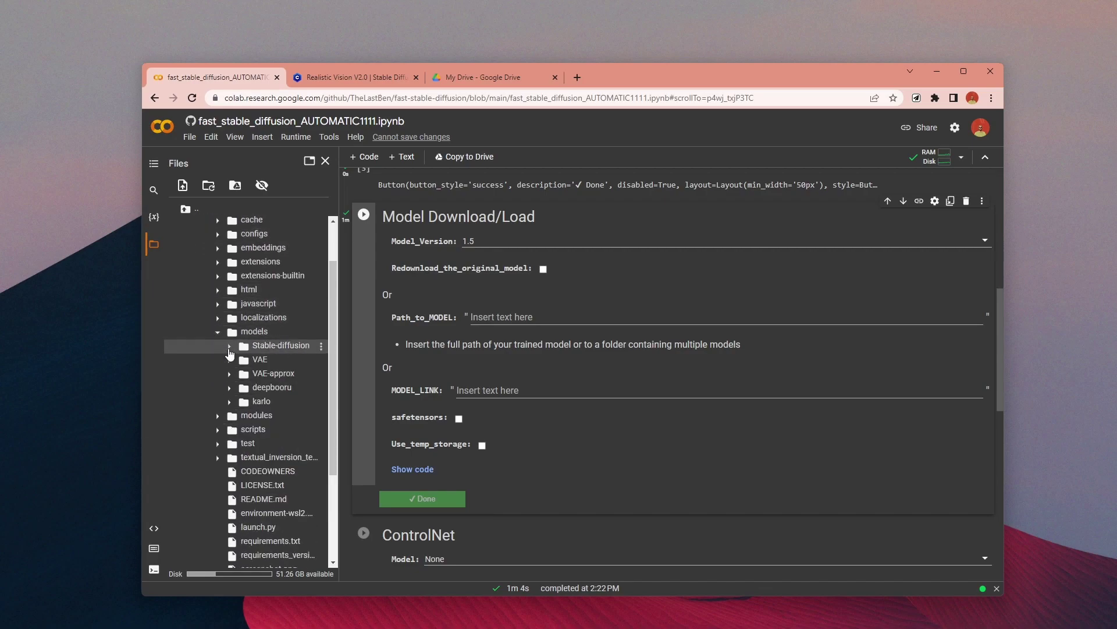
left_click(229, 348)
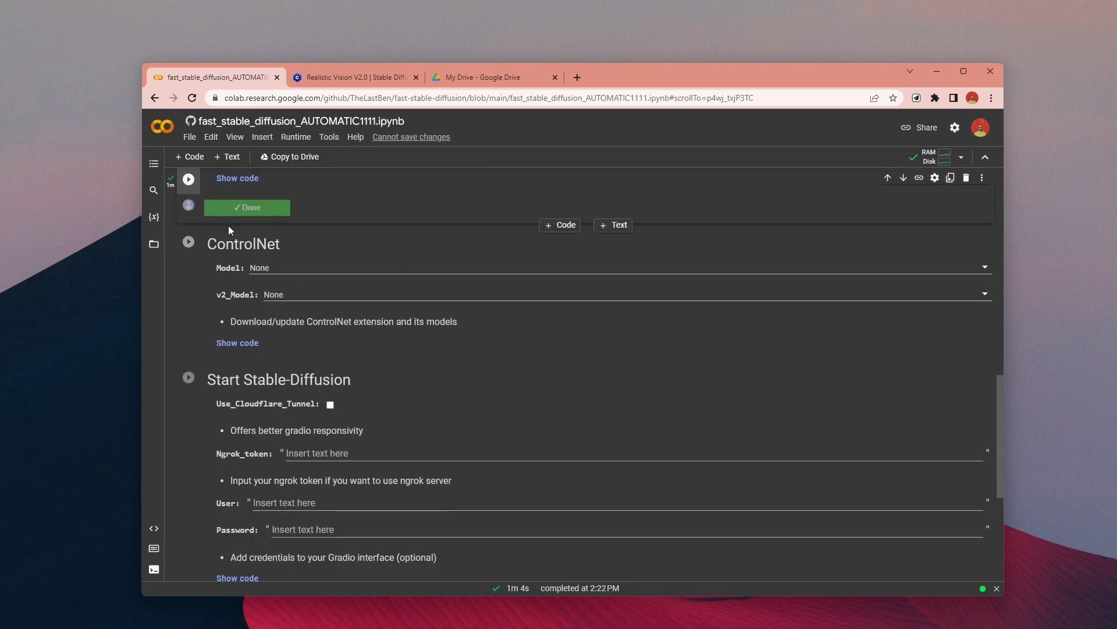
left_click(307, 266)
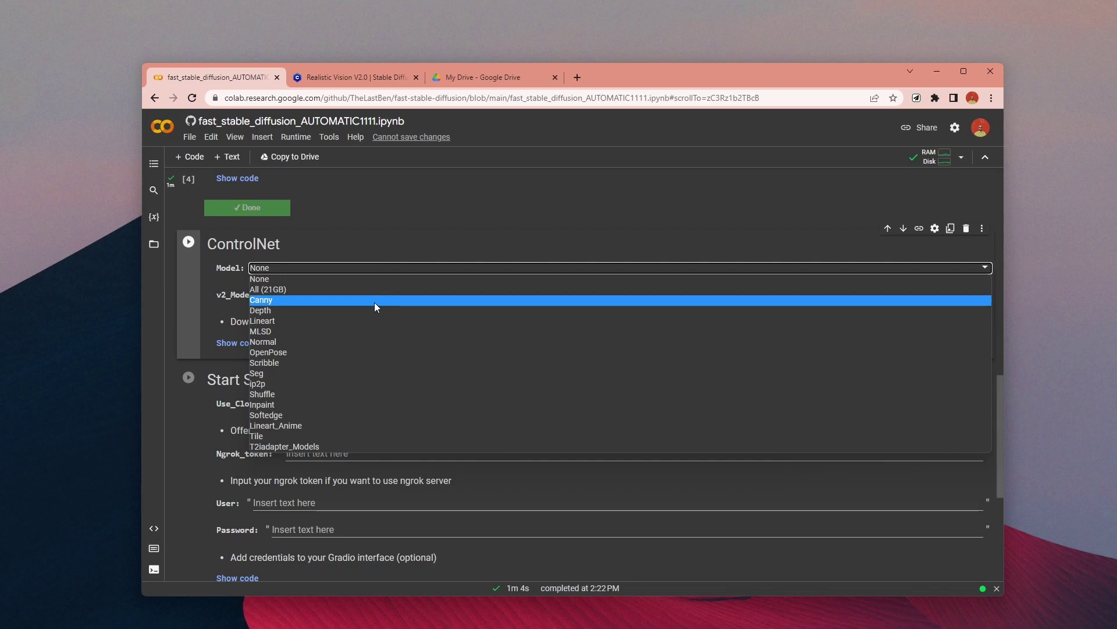
Choose the Scribble ControlNet model and run the ControlNet installation cell.
left_click(396, 363)
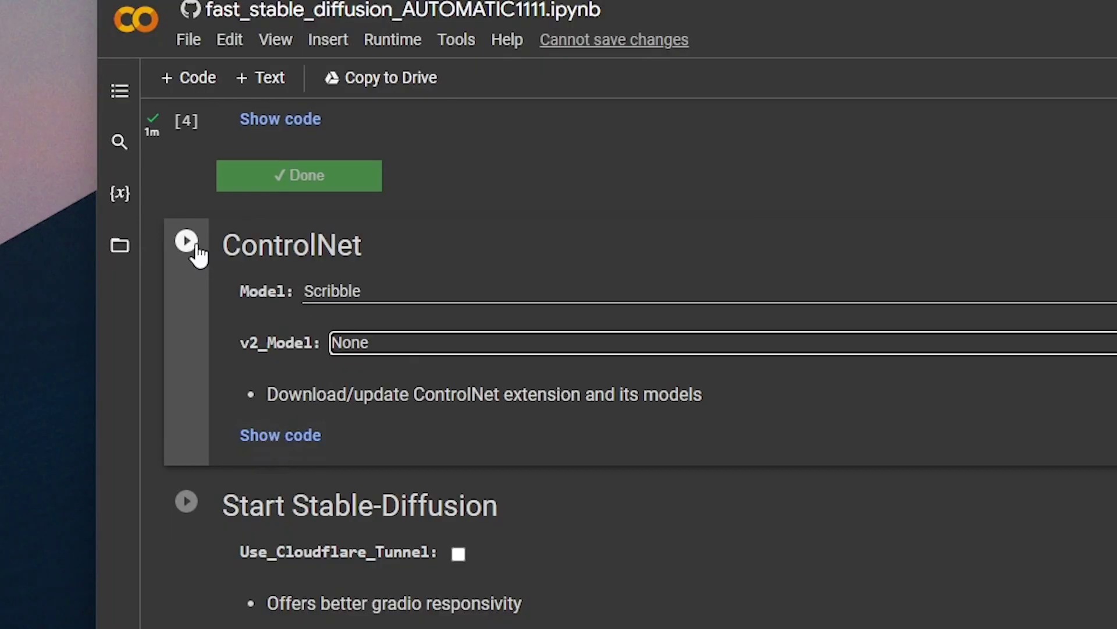
left_click(188, 242)
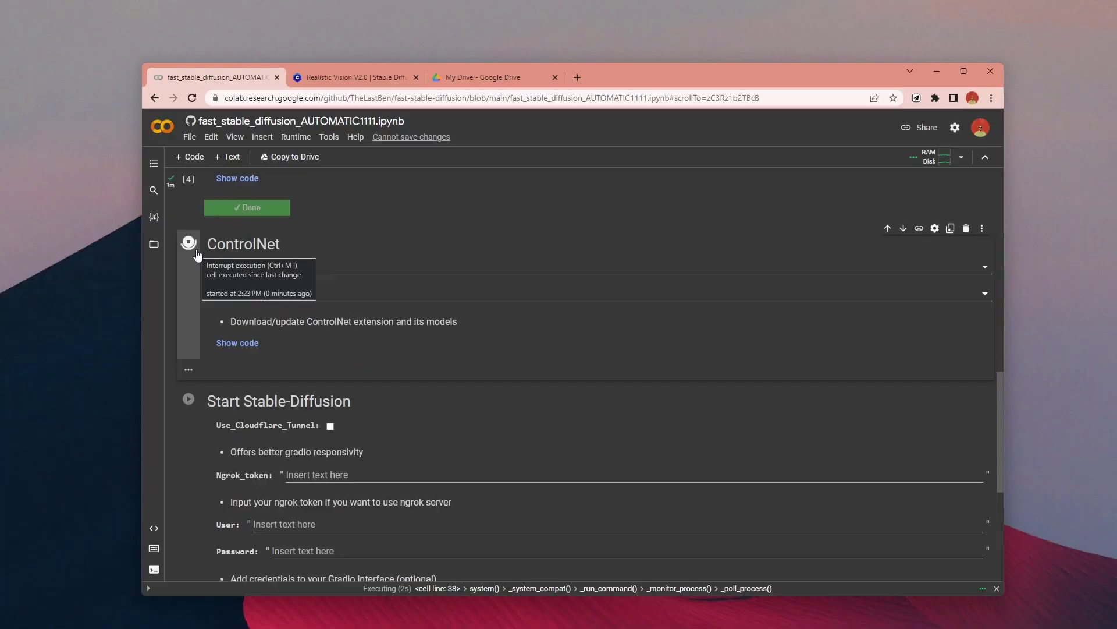
scroll(469, 303, "down", 2)
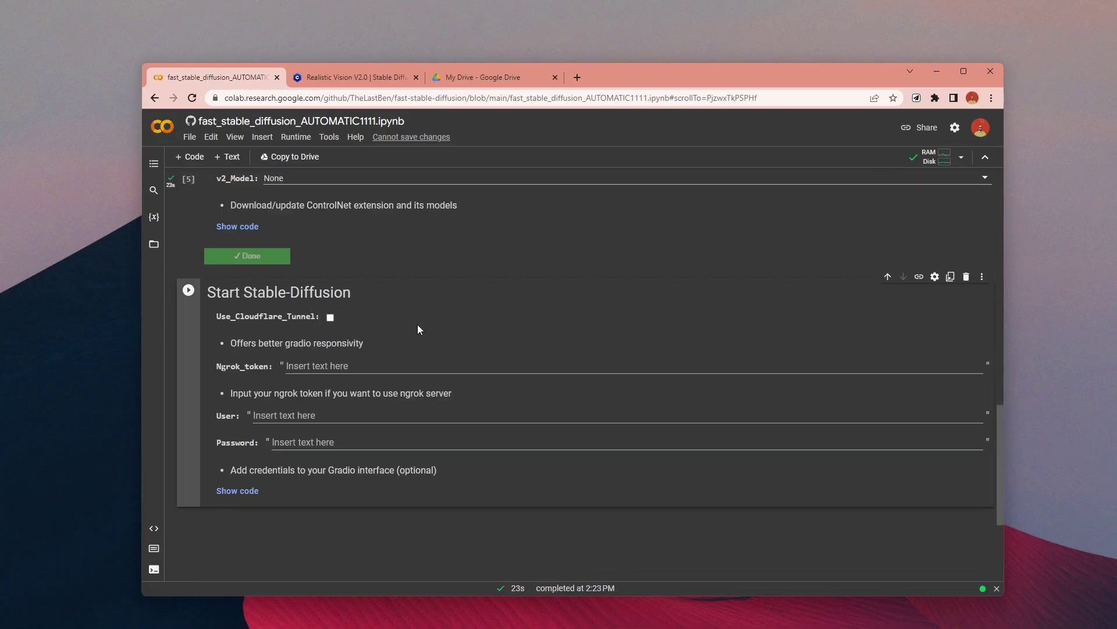
scroll(413, 324, "down", 1)
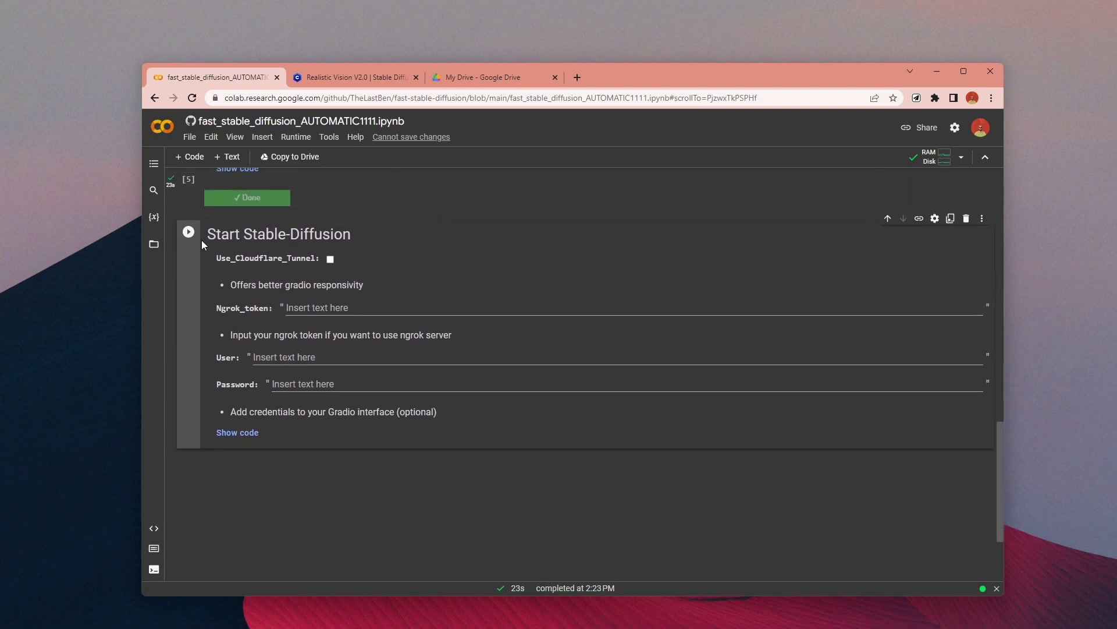
Run Start Stable-Diffusion and open the WebUI from its public gradio.live link.
left_click(188, 232)
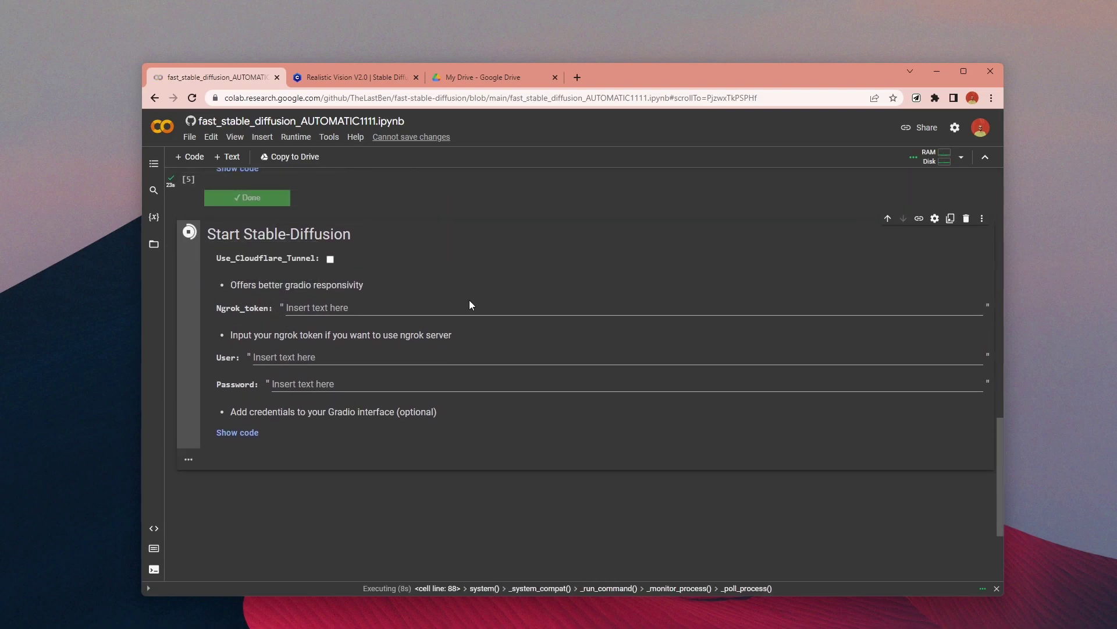
scroll(770, 494, "down", 1)
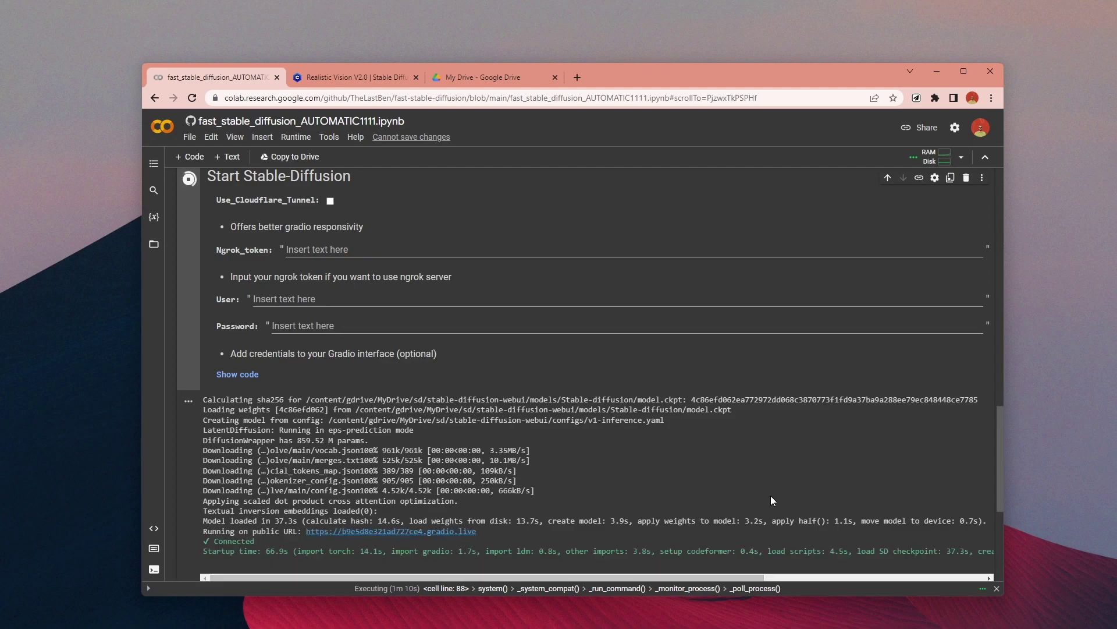
scroll(463, 440, "down", 1)
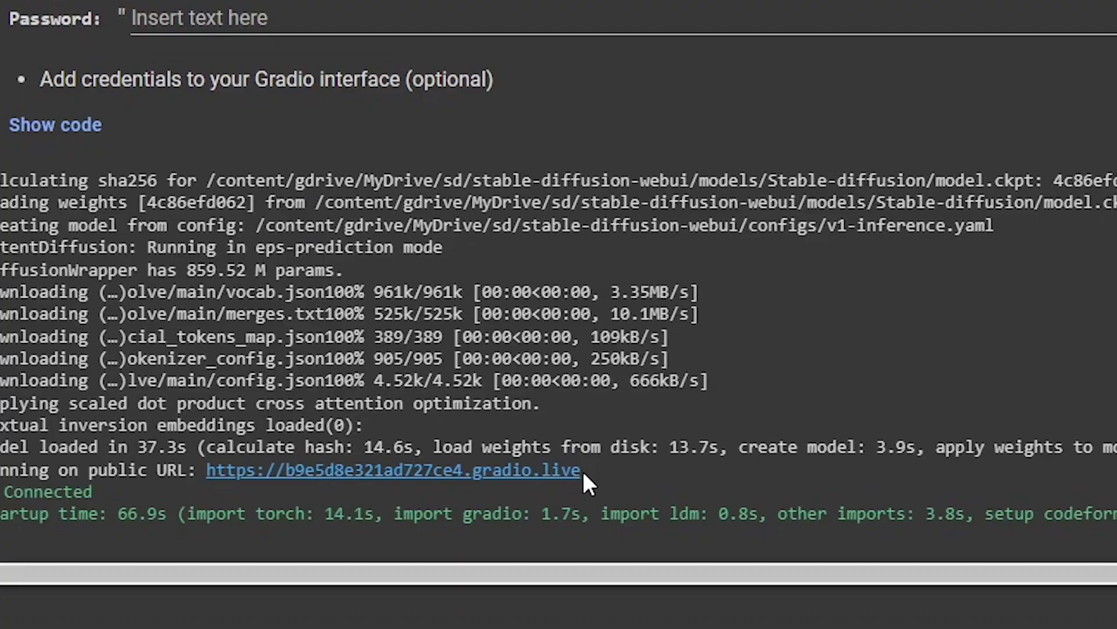
left_click_drag(477, 472, 311, 465)
left_click(215, 469)
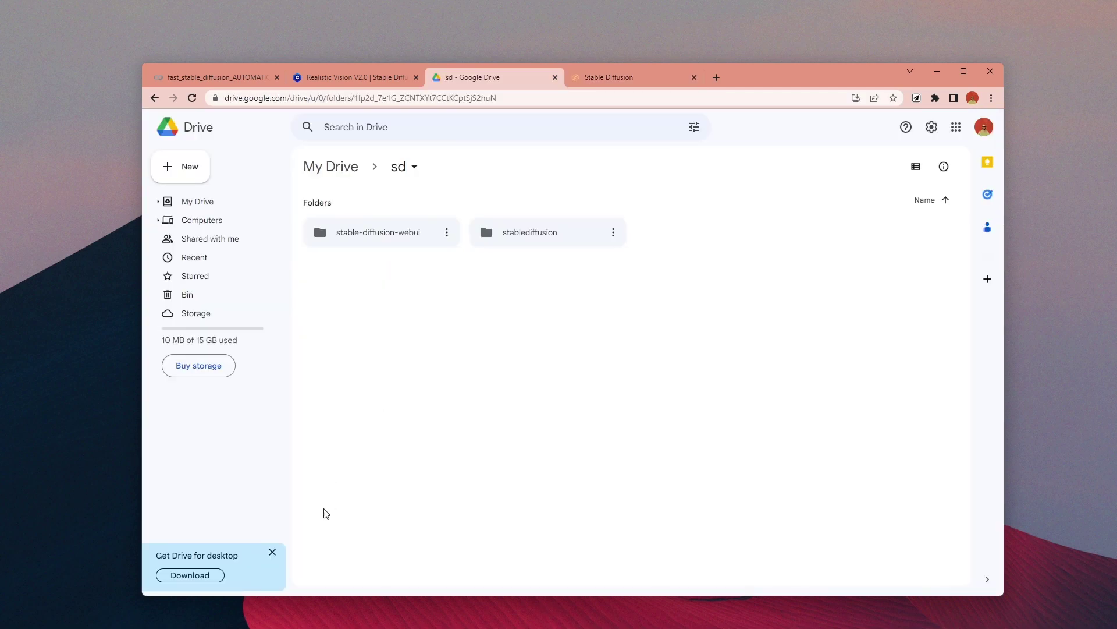
Upload realisticVisionV20_v20.safetensors from File Explorer into Drive's stable-diffusion-webui/models/Stable-diffusion folder.
left_click(272, 552)
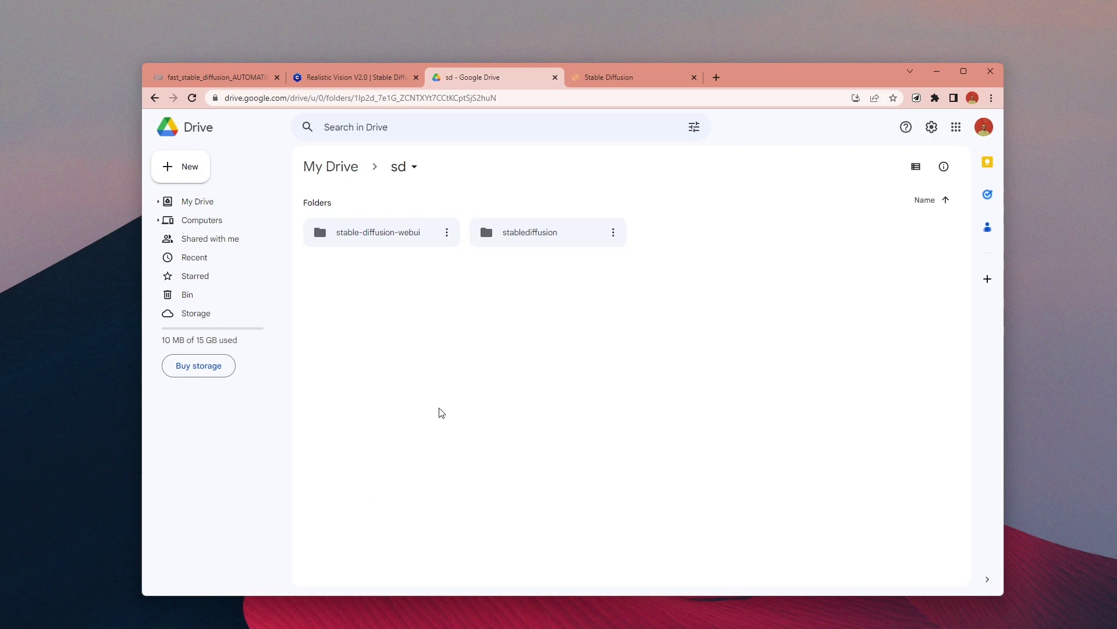
double_click(408, 242)
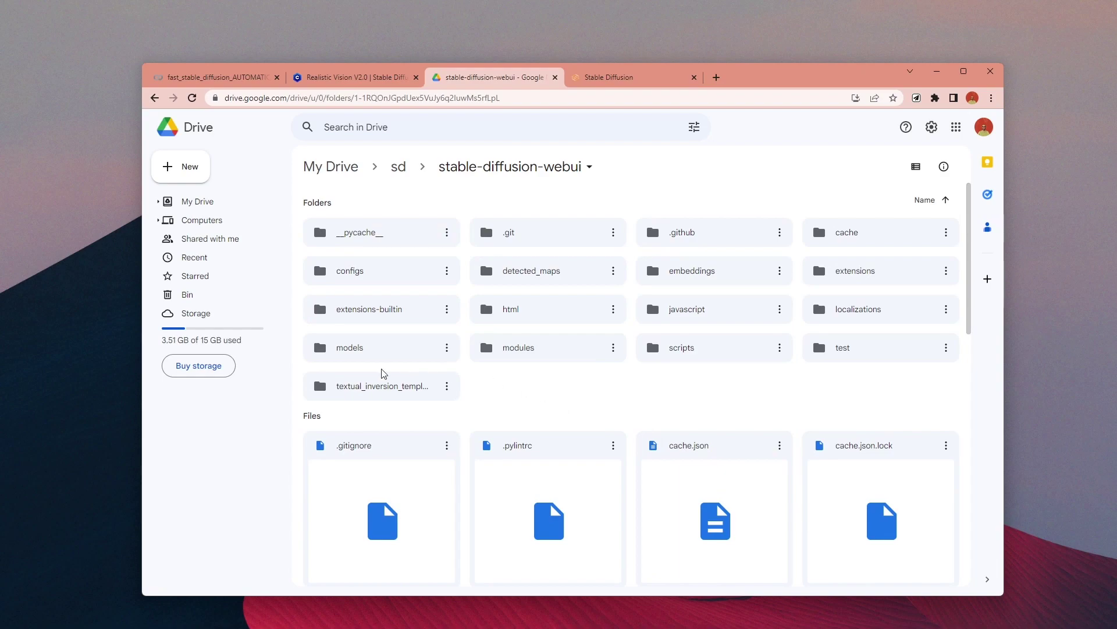
double_click(370, 354)
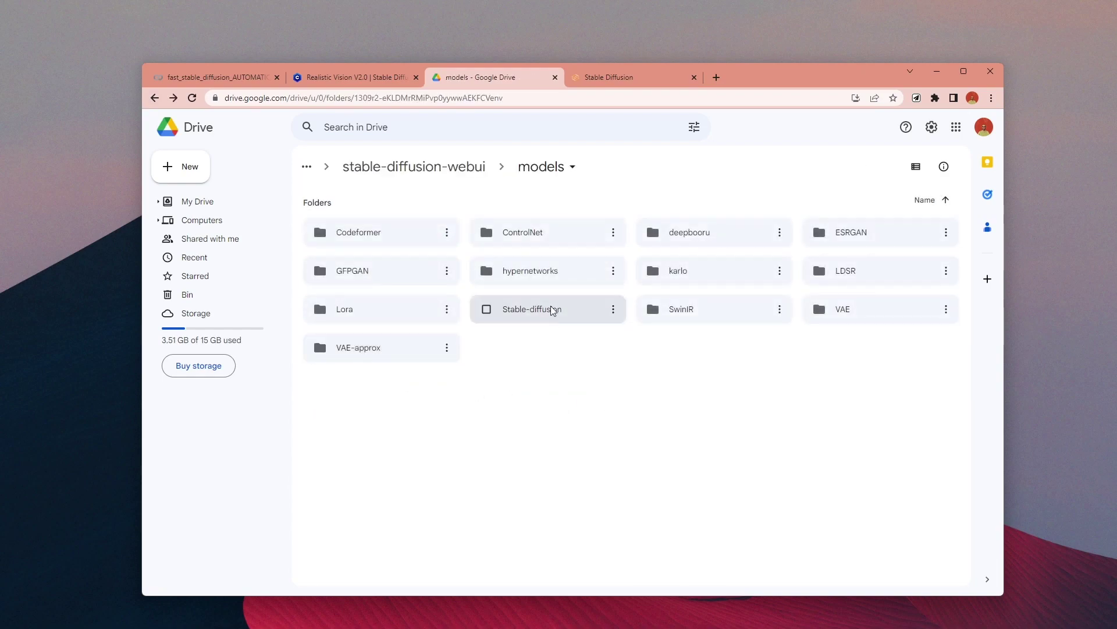
double_click(552, 309)
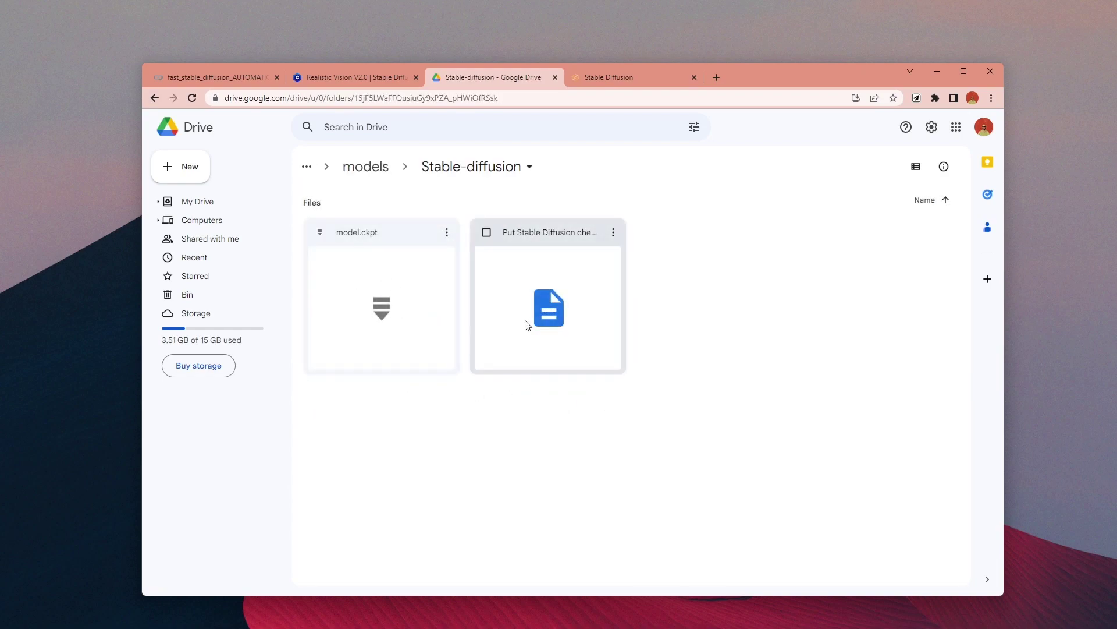
key("alt+Tab")
left_click_drag(451, 306, 934, 337)
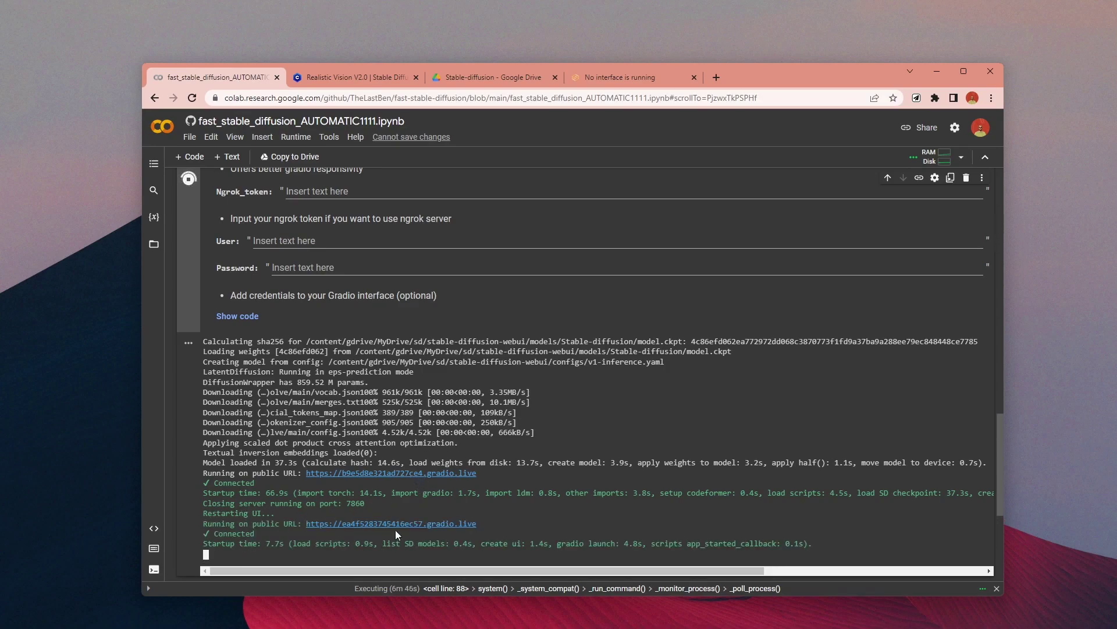
Open the WebUI from the gradio.live link and load the realisticVisionV20 checkpoint.
left_click(390, 526)
left_click(215, 142)
left_click(181, 170)
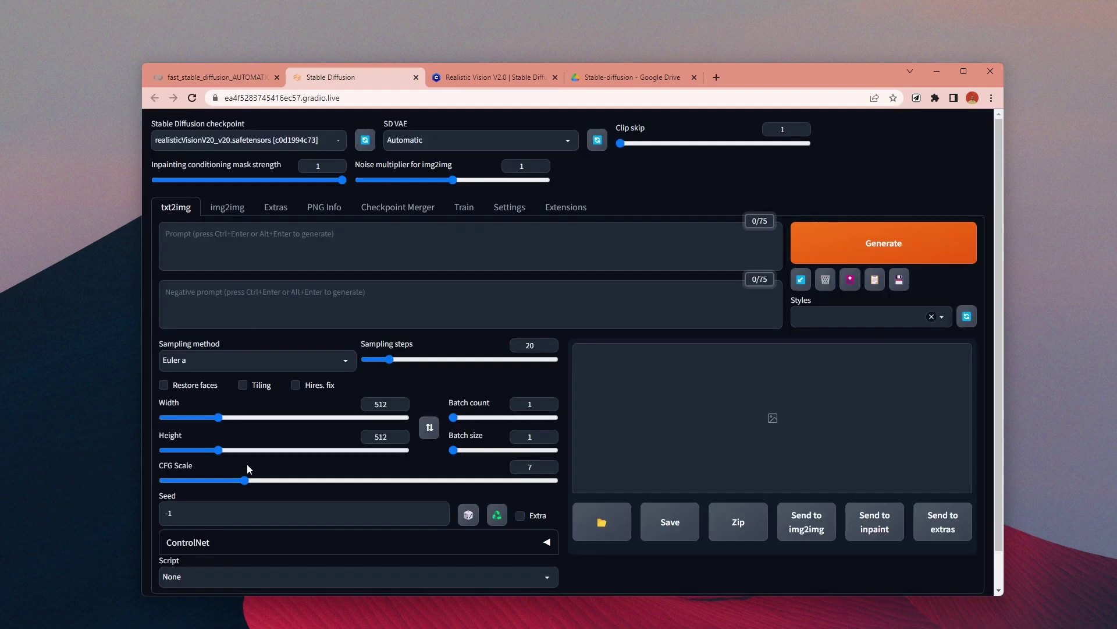
Expand the ControlNet section and inspect its Model and Preprocessor lists.
scroll(249, 471, "down", 2)
left_click(194, 505)
scroll(260, 508, "down", 4)
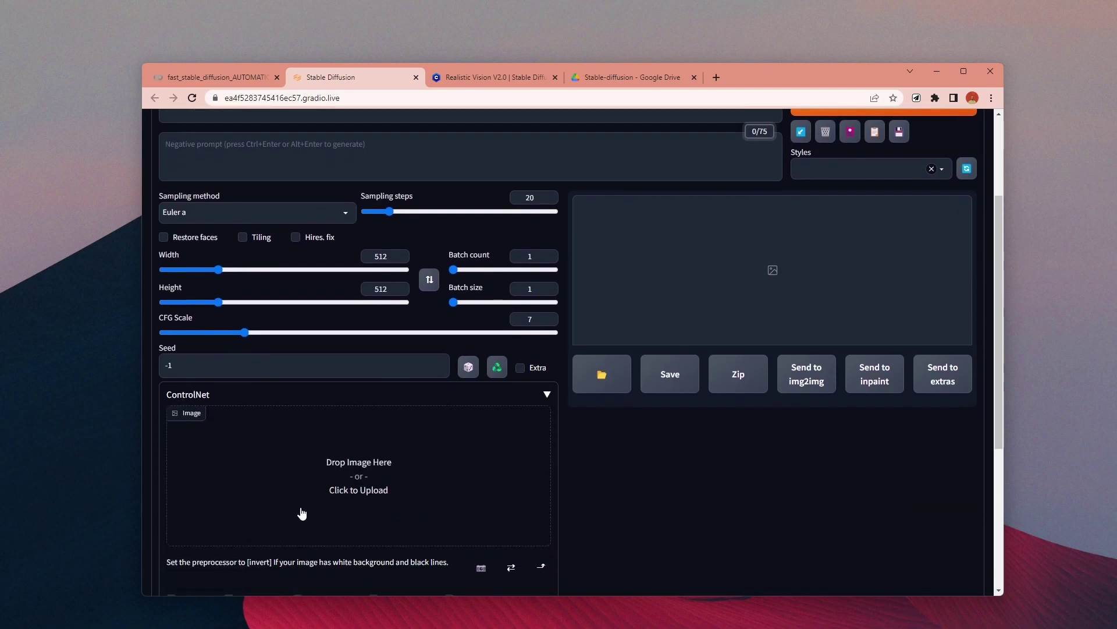
left_click(426, 516)
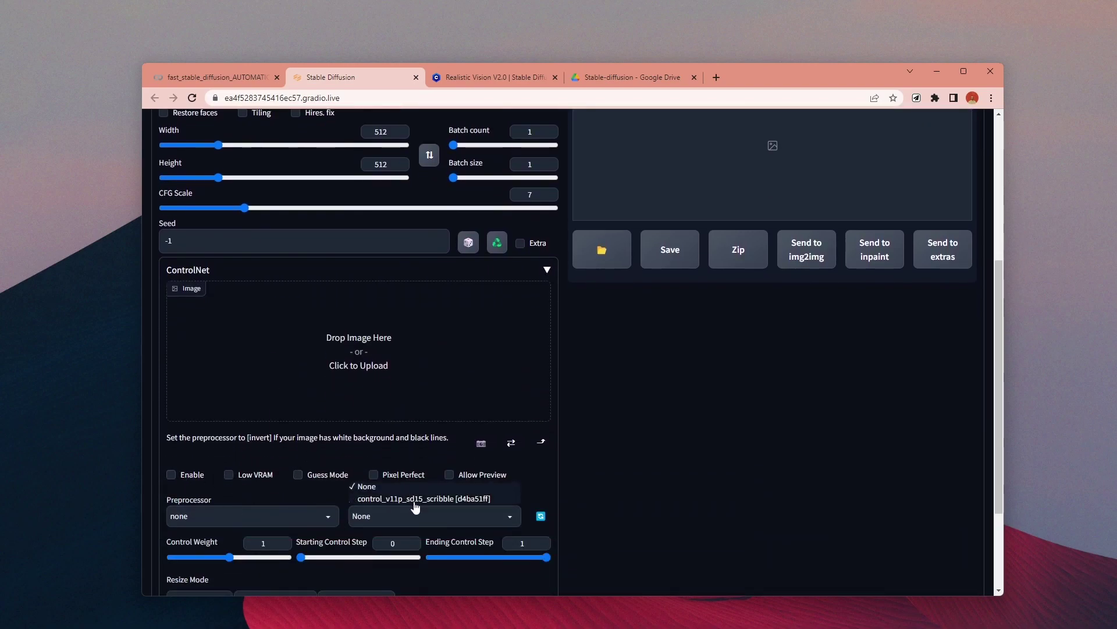
left_click(262, 516)
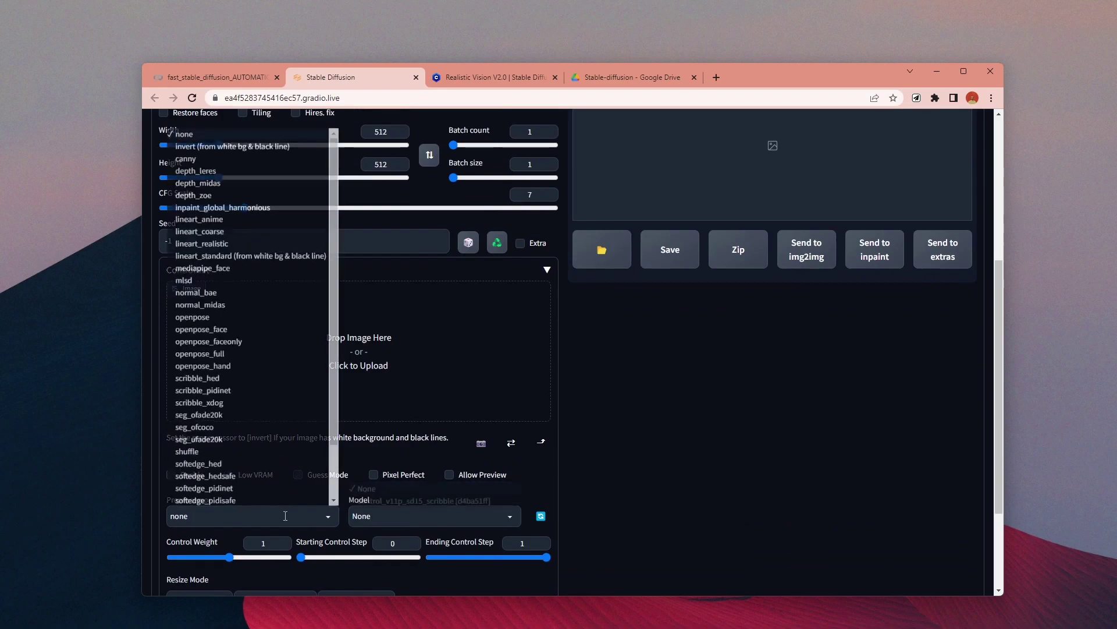
scroll(273, 454, "up", 1)
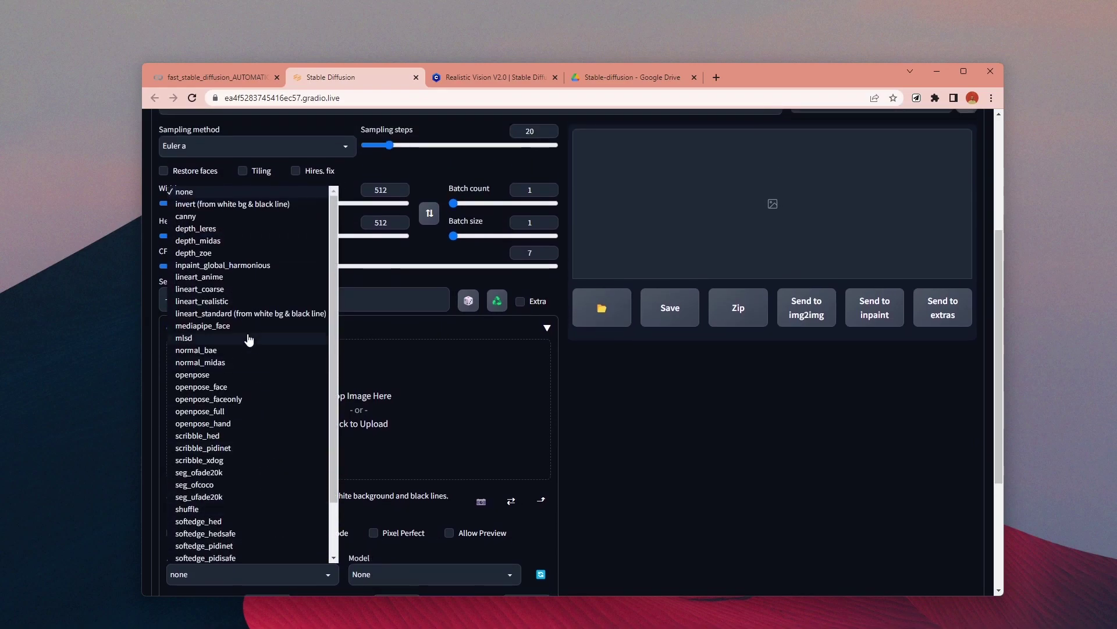
scroll(249, 343, "down", 1)
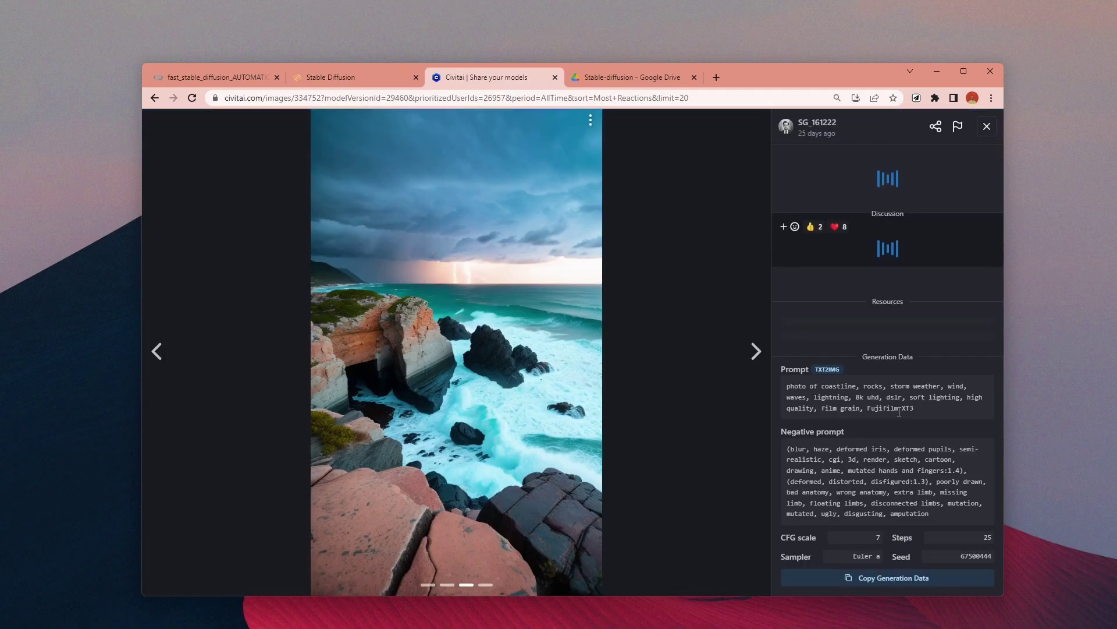
Paste the Civitai example's prompt and negative prompt into the WebUI prompt boxes.
left_click(355, 77)
left_click(408, 250)
type("photo of coastline, rocks, storm weather, wind, waves, lightning, 8k uhd, dslr, soft lighting, high quality, film grain, Fujifilm XT3")
left_click(486, 76)
triple_click(844, 470)
left_click(355, 77)
left_click(465, 314)
type("(blur, haze, deformed iris, deformed pupils, semi-realistic, cgi, 3d, render, sketch, cartoon, drawing, anime, mutated hands and fingers:1.4), (deformed, distorted, disfigured:1.3), poorly drawn, bad anatomy, wrong anatomy, extra limb, missing limb, floating limbs, disconnected limbs, mutation, mutated, ugly, disgusting, amputation")
Set width 1080, height 1920, sampling steps 26 and CFG Scale 9.
double_click(381, 404)
type("1080")
key("Tab")
type("1920")
left_click_drag(390, 359, 397, 359)
left_click(383, 404)
left_click_drag(245, 480, 271, 480)
Collapse the ControlNet section, generate the coastline image and check progress in Colab.
scroll(434, 356, "down", 1)
left_click(547, 500)
scroll(848, 247, "up", 1)
left_click(848, 244)
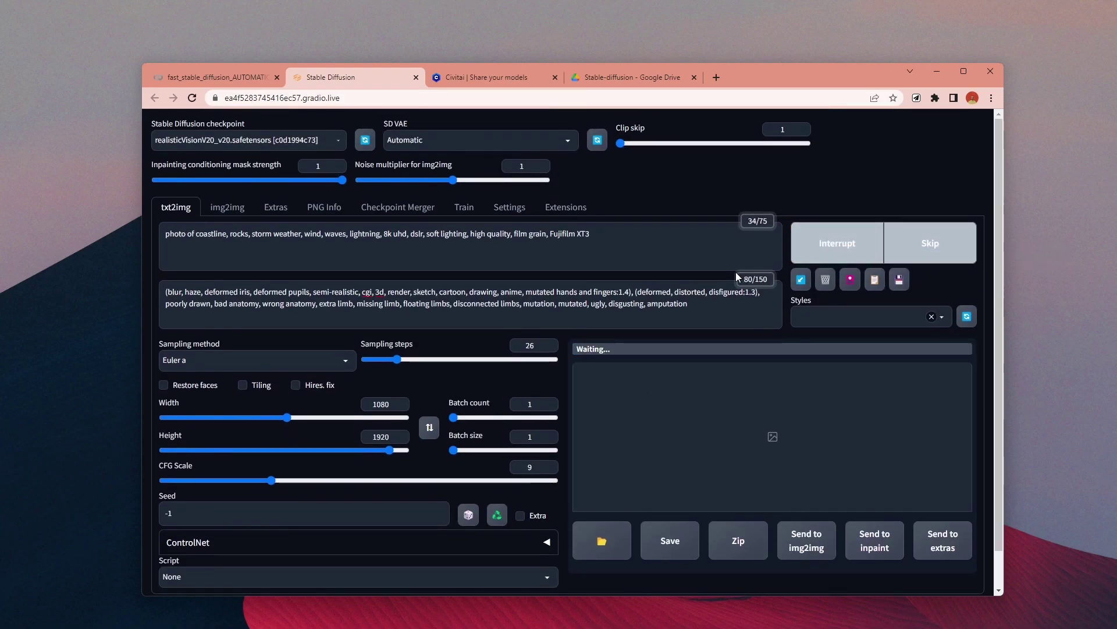
left_click(229, 77)
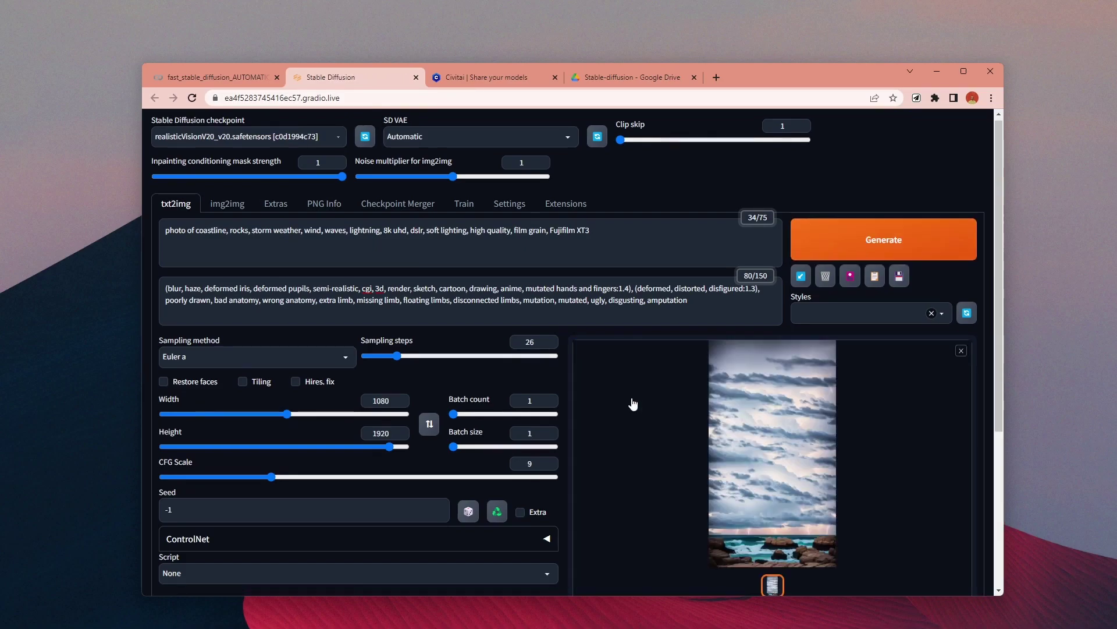
Load the architectural sketch image into ControlNet.
left_click(630, 399)
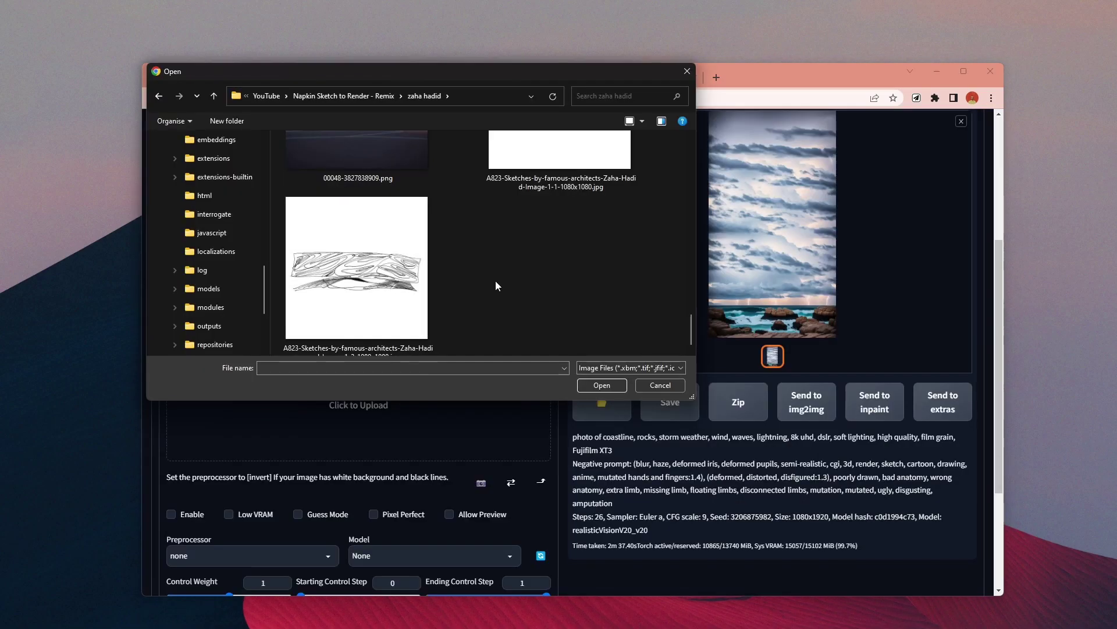
scroll(495, 284, "down", 1)
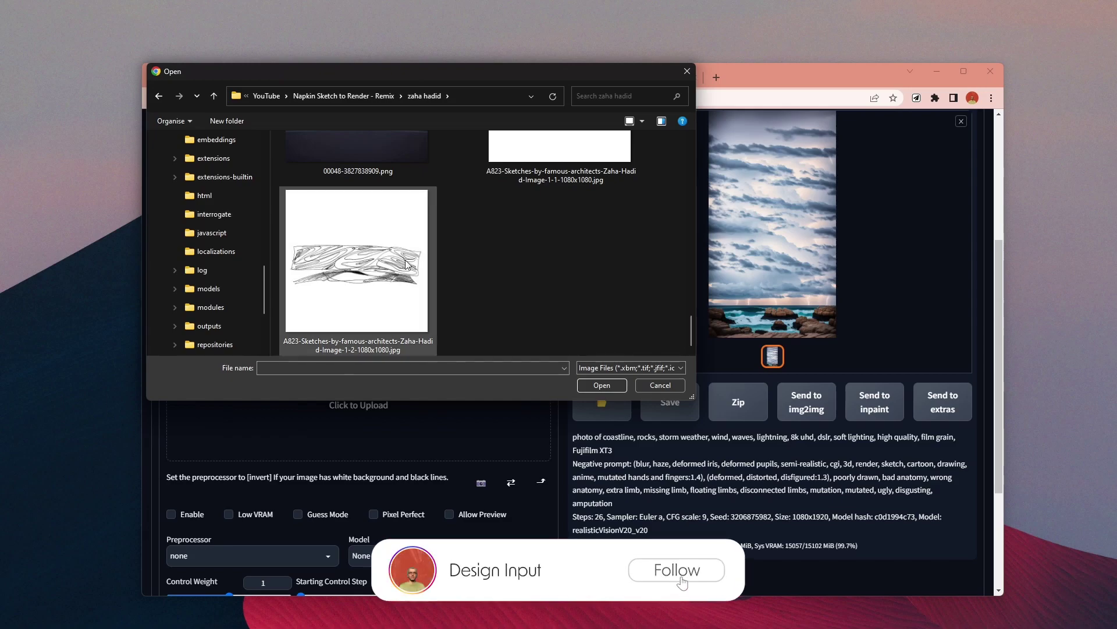
left_click(340, 262)
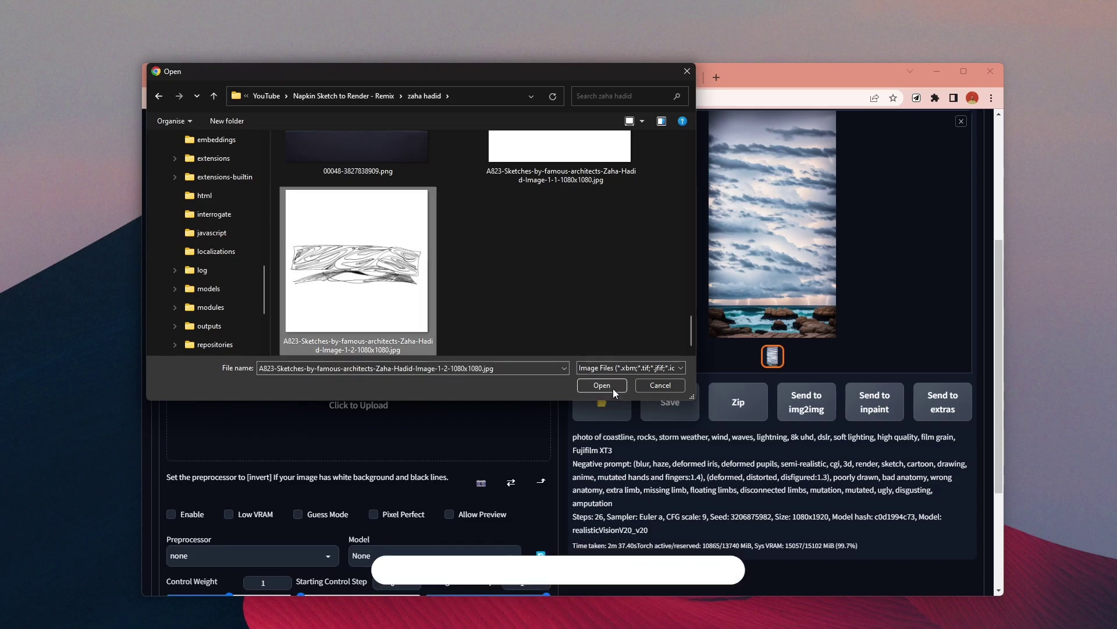
left_click(611, 386)
Choose the control_v11p_sd15_scribble ControlNet model.
scroll(176, 484, "down", 1)
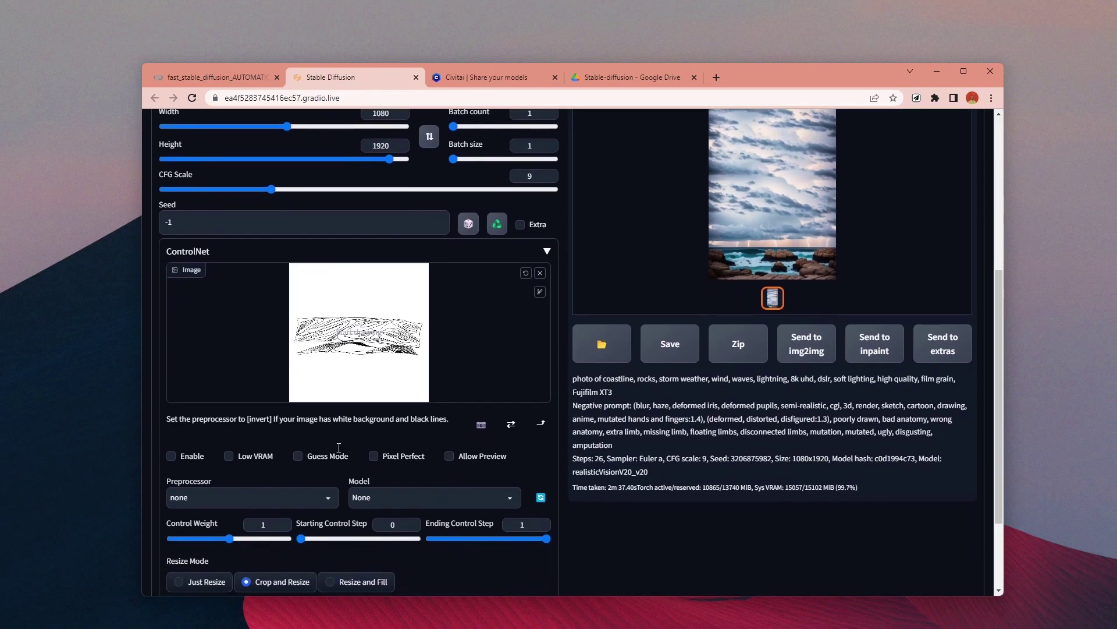
scroll(187, 466, "down", 1)
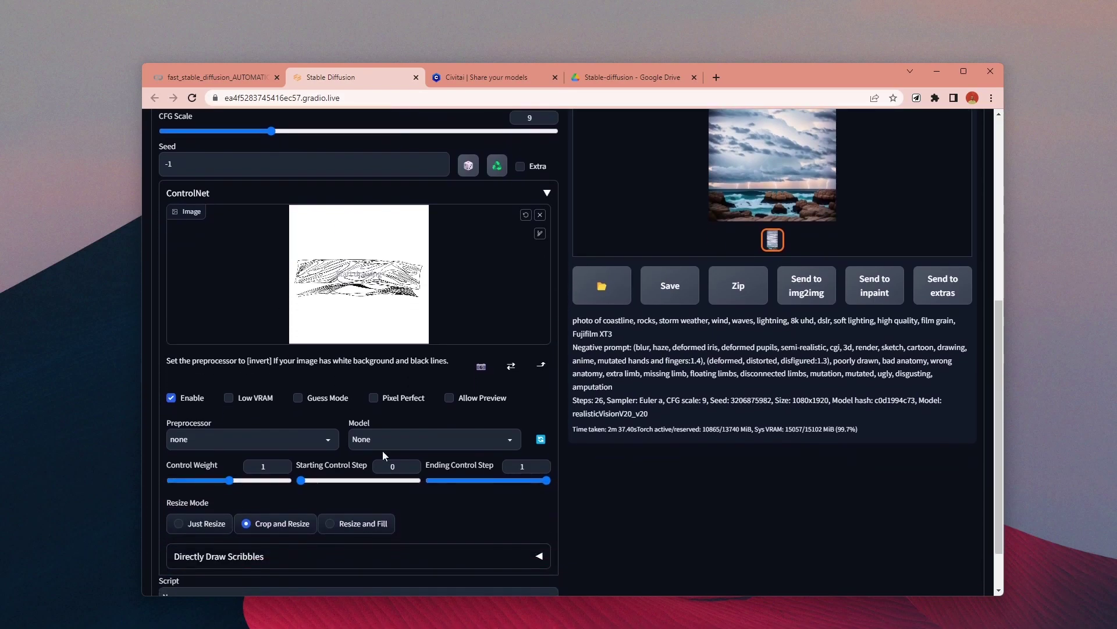
left_click(395, 443)
left_click(370, 421)
scroll(372, 428, "up", 4)
scroll(215, 481, "down", 2)
scroll(384, 401, "up", 4)
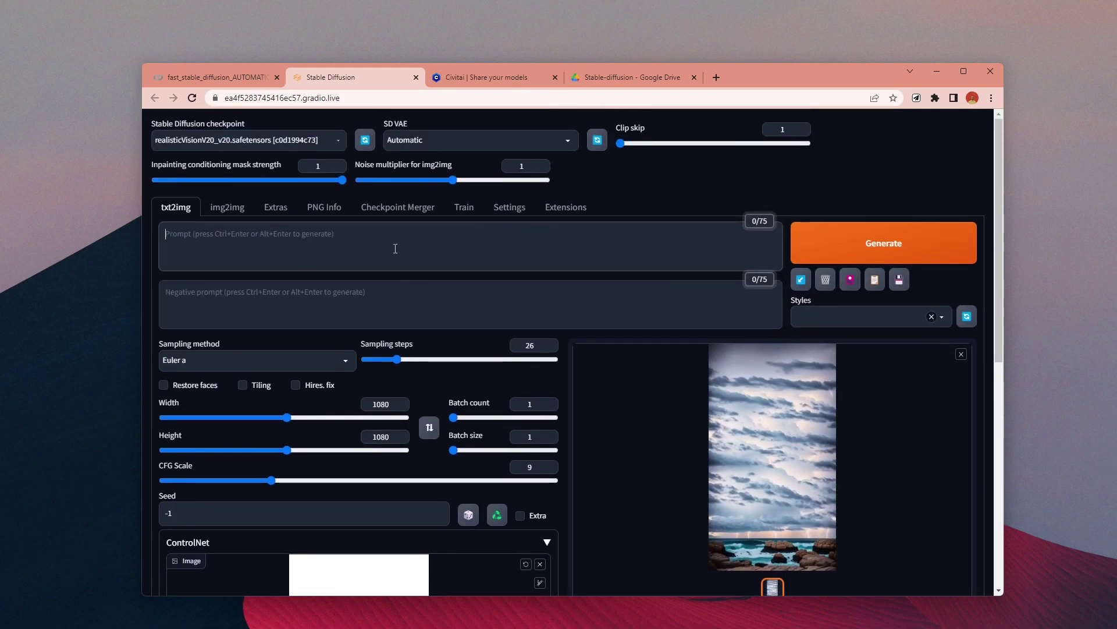
Enter the prompt 'RAW photo of a building', adjust CFG Scale, generate and view the render.
type("RAW photo of a building")
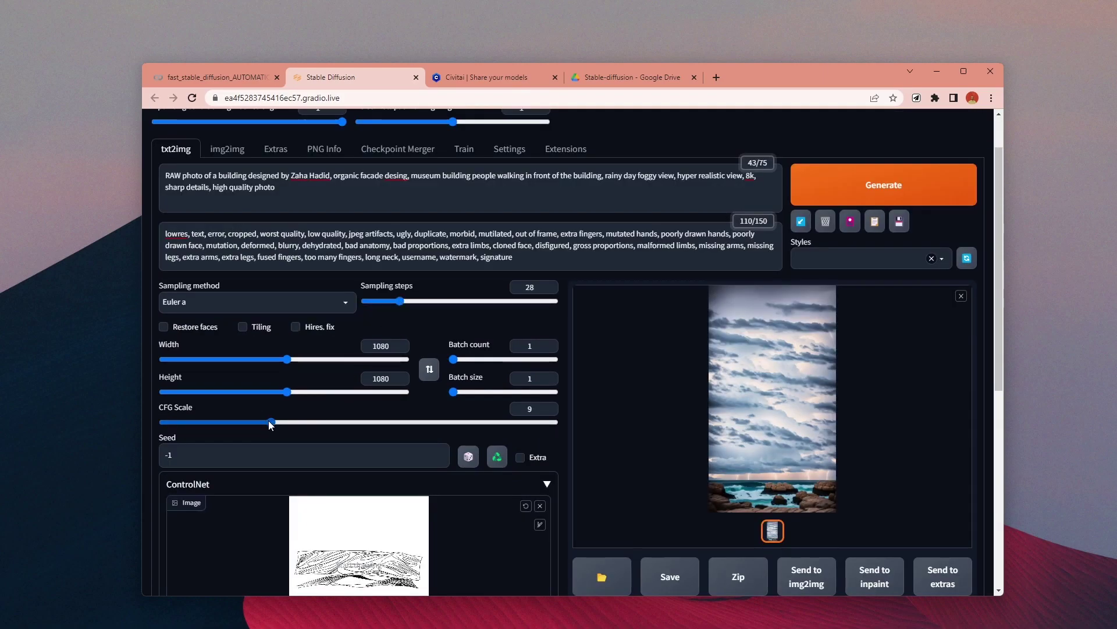
left_click(267, 420)
scroll(266, 420, "up", 1)
left_click(884, 238)
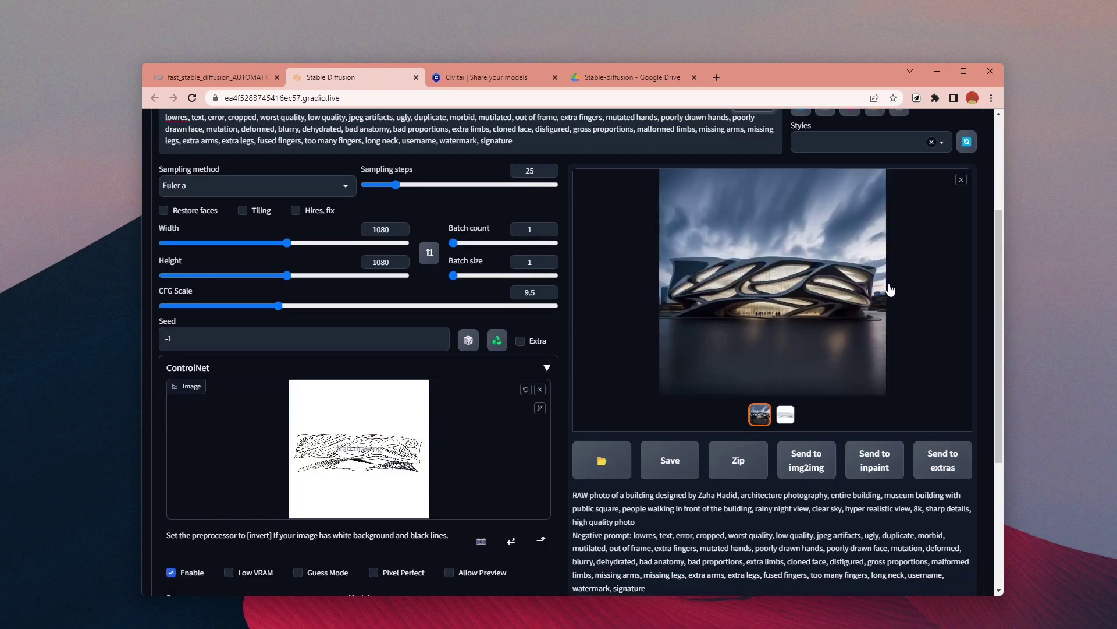
left_click(842, 290)
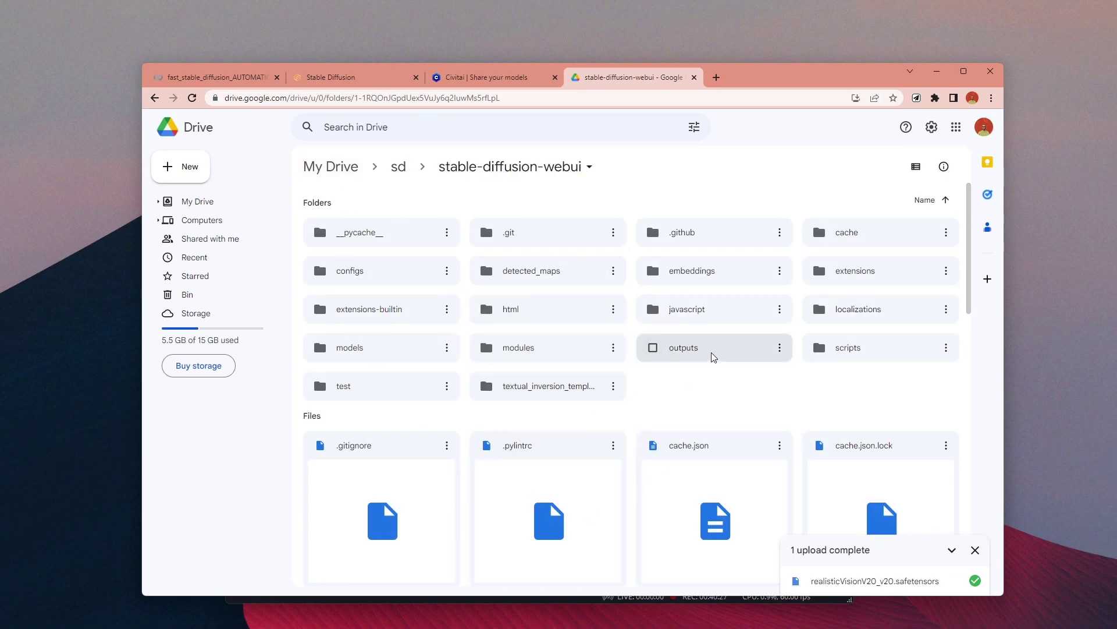
Browse outputs > txt2img-images > 2023-04-20 and preview 00000-3206875982.png.
double_click(714, 356)
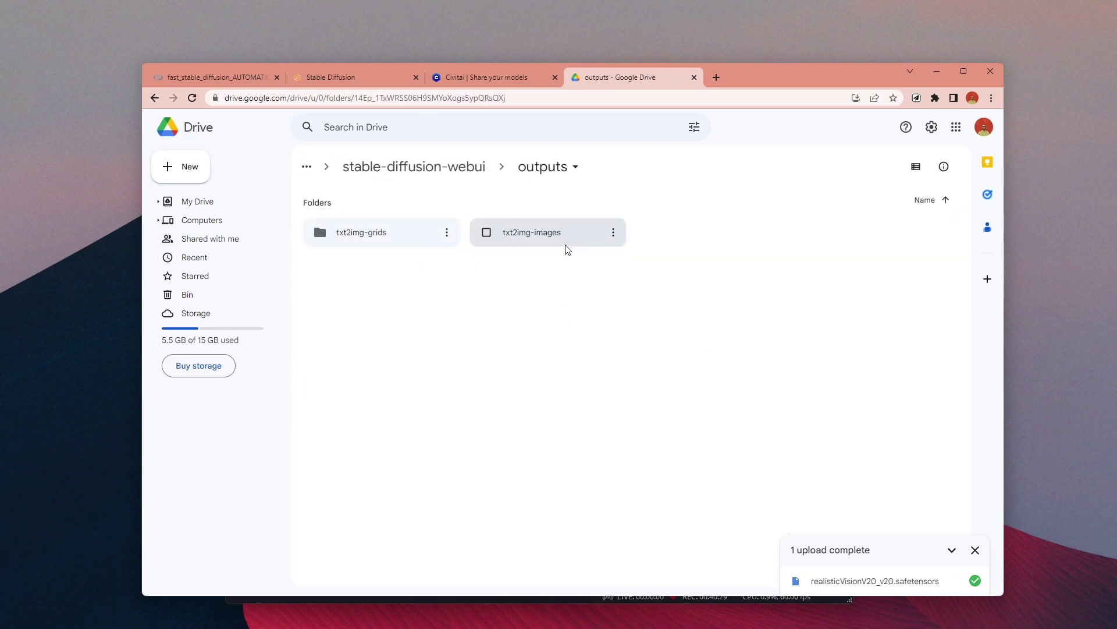
double_click(576, 249)
left_click(374, 236)
double_click(373, 233)
double_click(428, 284)
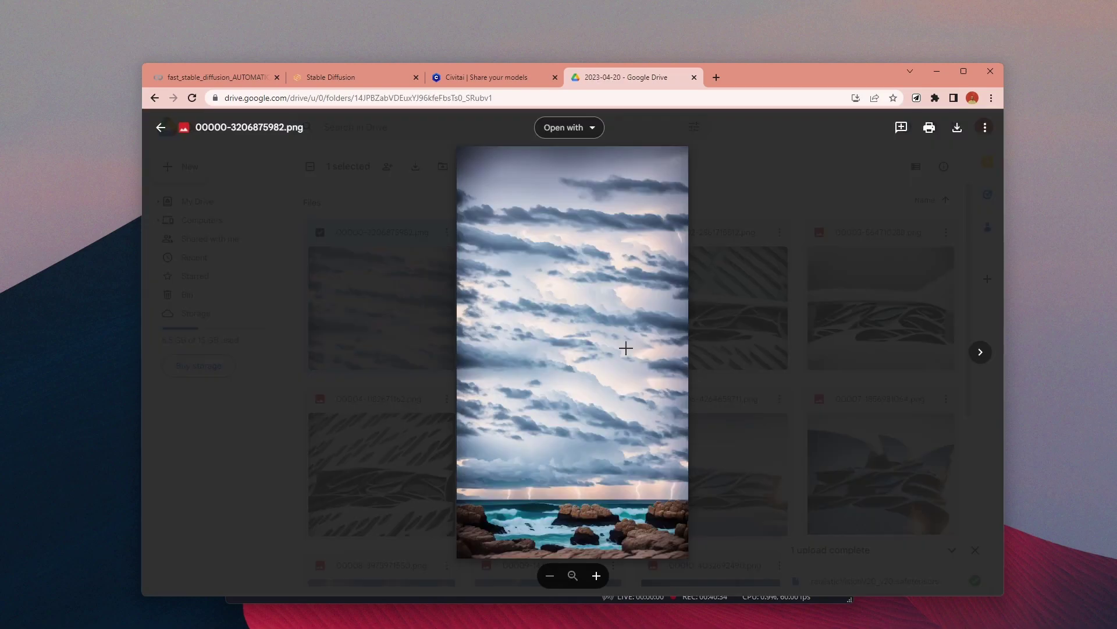